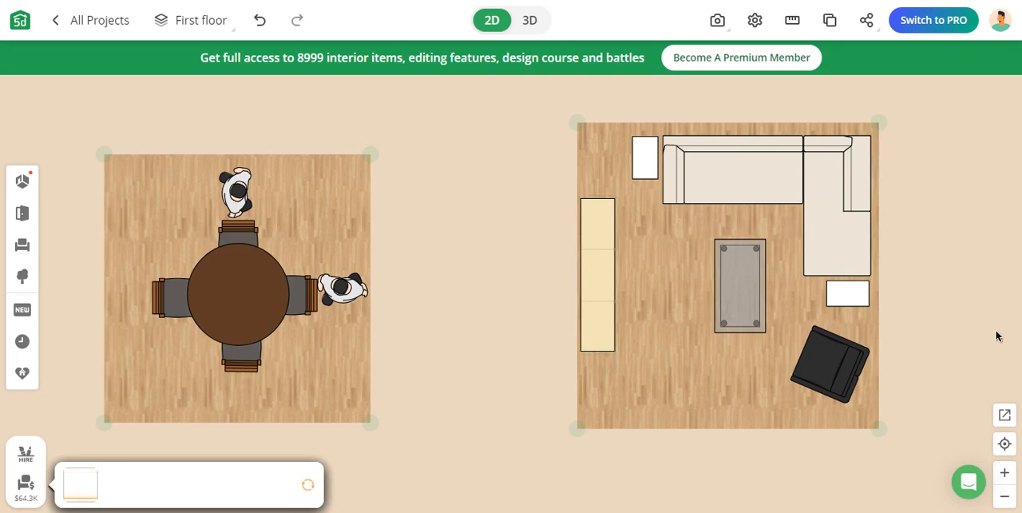
Narrow the first single-car garage by moving its right wall inward, close to the side of the white car
scroll(996, 335, "down", 5)
left_click_drag(984, 337, 630, 266)
scroll(774, 322, "up", 5)
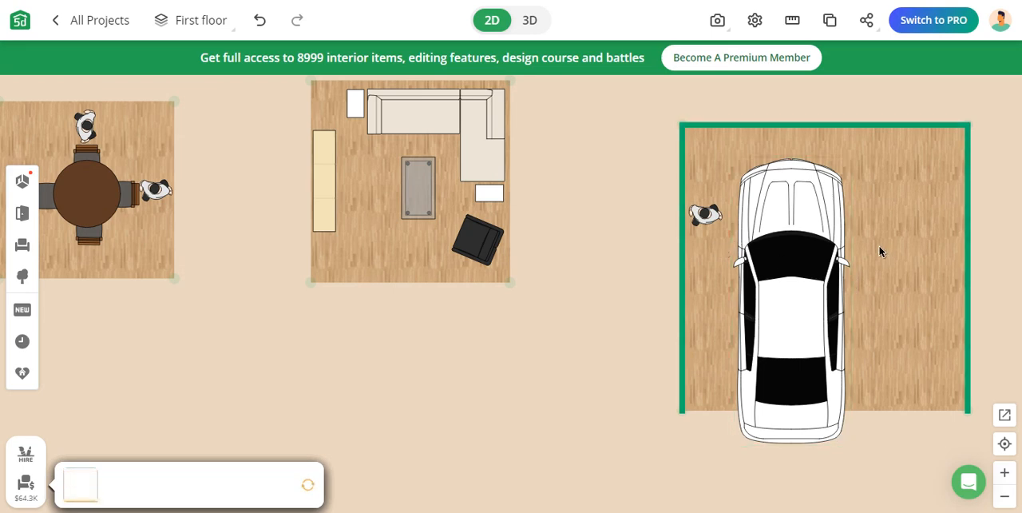
left_click(968, 311)
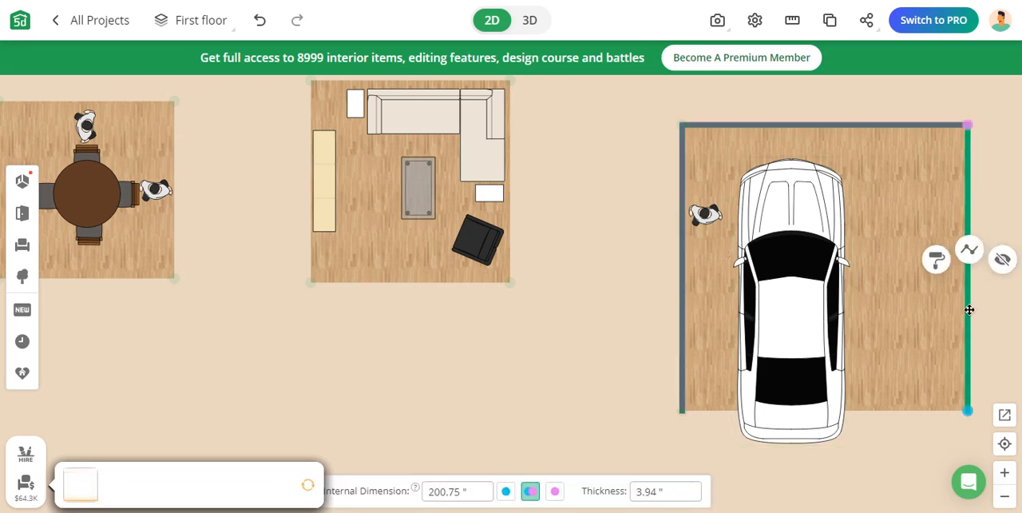
left_click_drag(968, 308, 705, 326)
Widen the last garage by moving its right wall outward, making room for a second vehicle beside the white car
left_click_drag(788, 320, 594, 312)
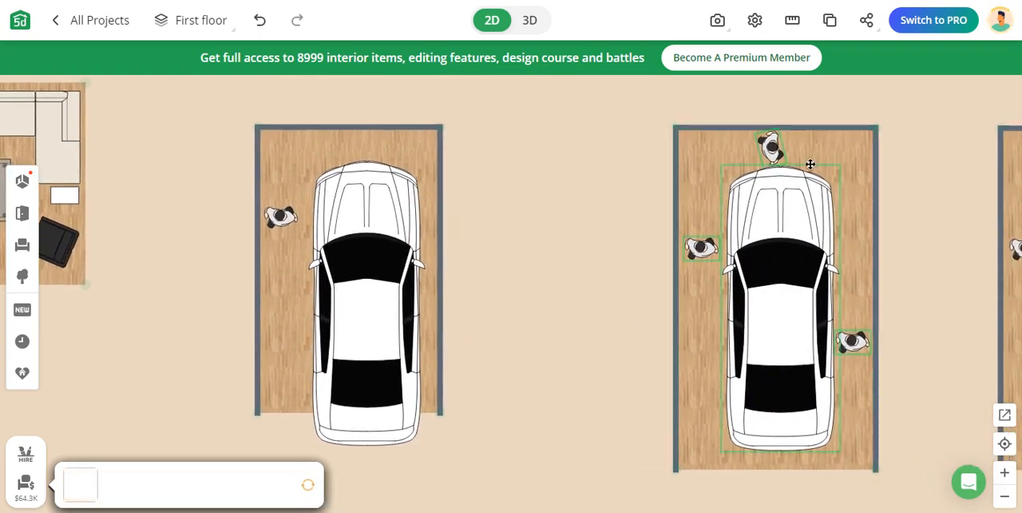
left_click_drag(950, 299, 891, 296)
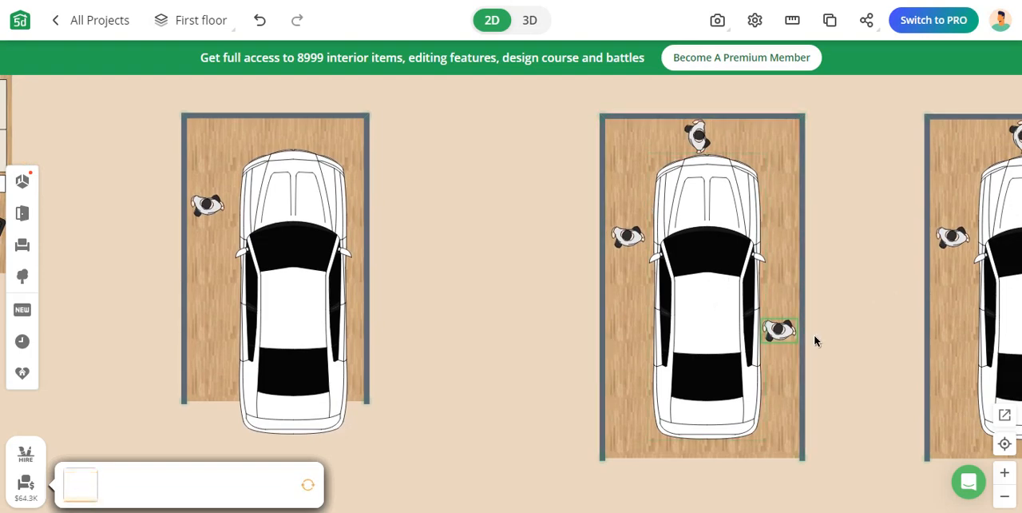
left_click_drag(859, 354, 506, 320)
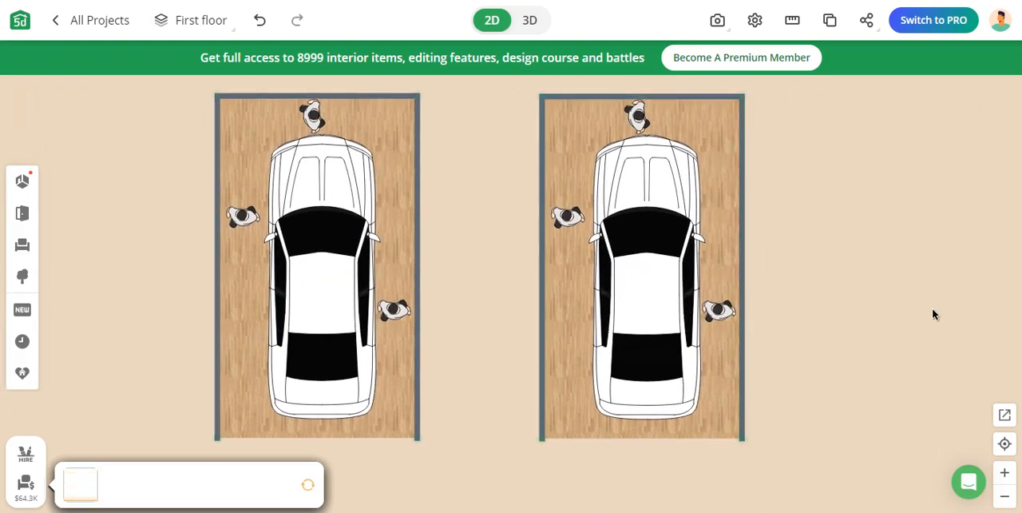
left_click_drag(933, 314, 813, 335)
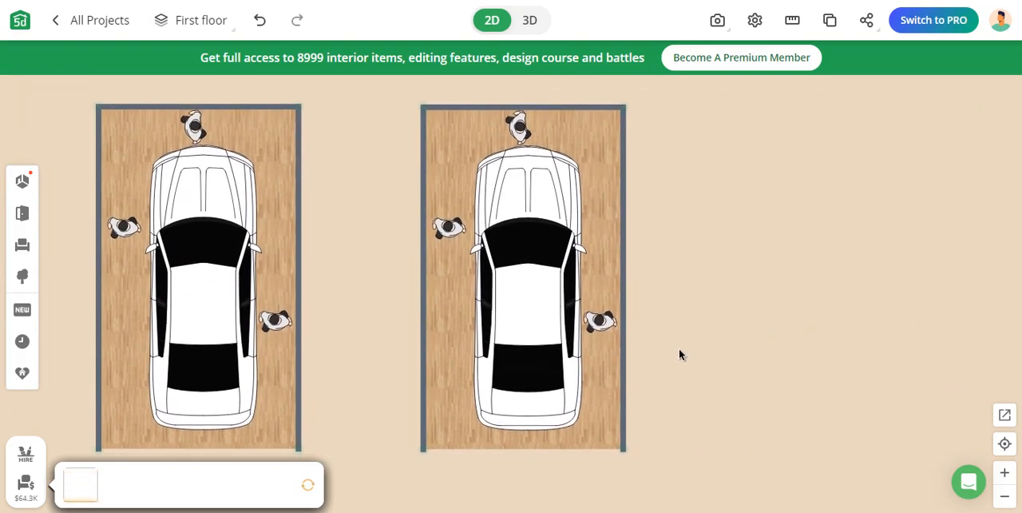
left_click(624, 302)
left_click_drag(623, 297, 809, 301)
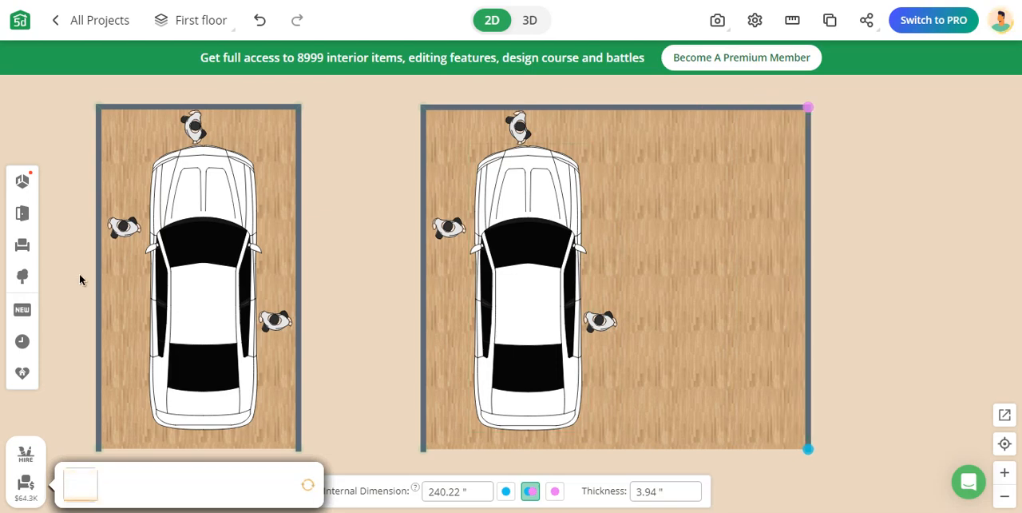
Search the interior catalogue for garage items and place the orange sports car beside the white car in the widened garage
left_click(21, 246)
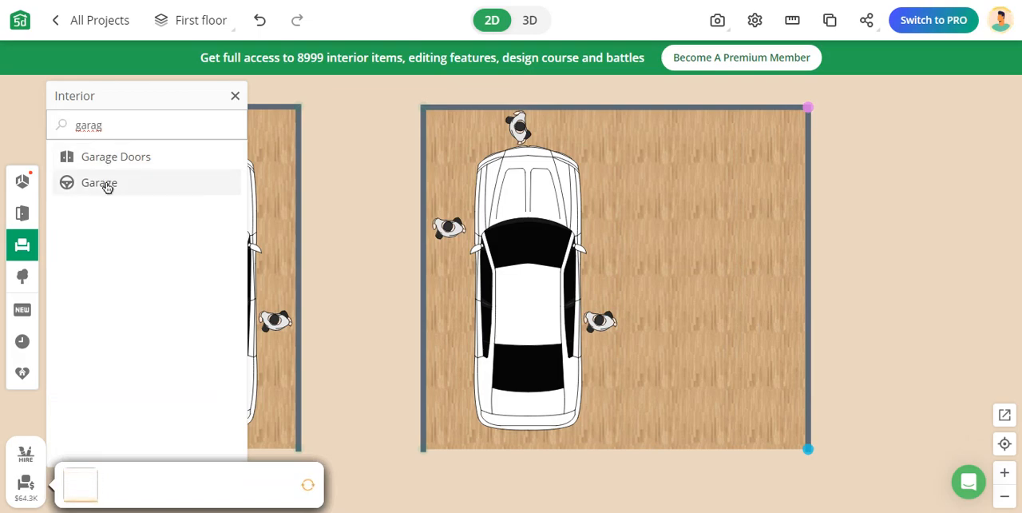
left_click(108, 185)
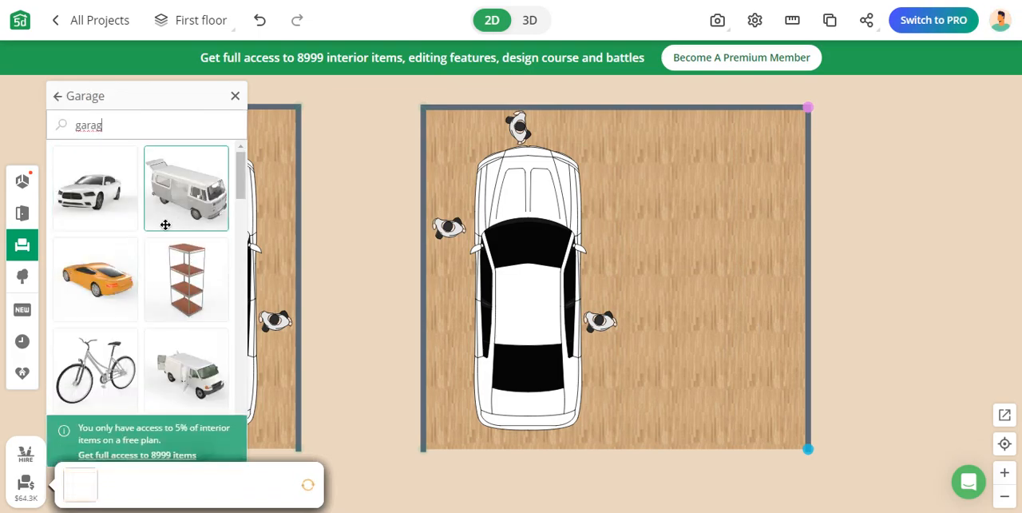
left_click(126, 288)
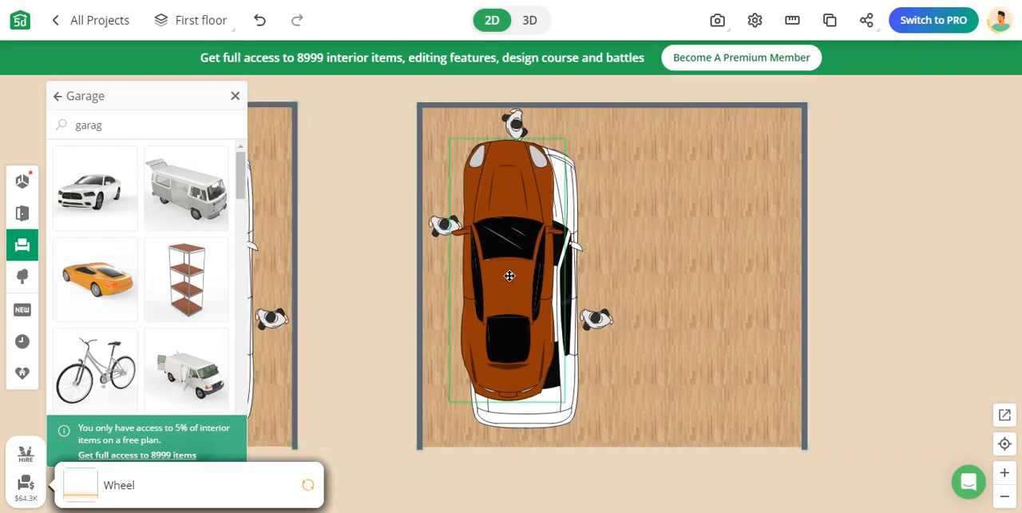
left_click_drag(533, 278, 720, 295)
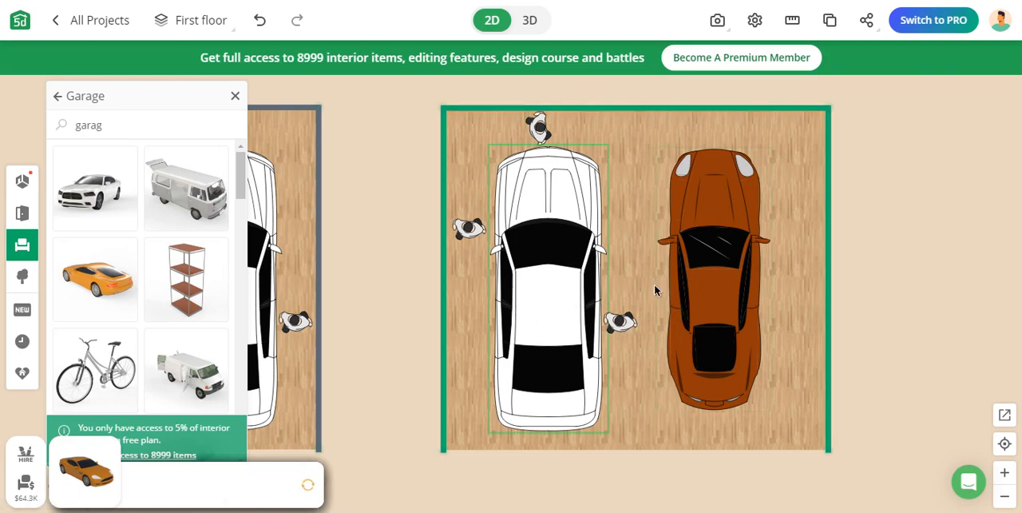
Replace the orange sports car with the camper van, turned to face the garage's upper wall and parked parallel to the white car
left_click(716, 289)
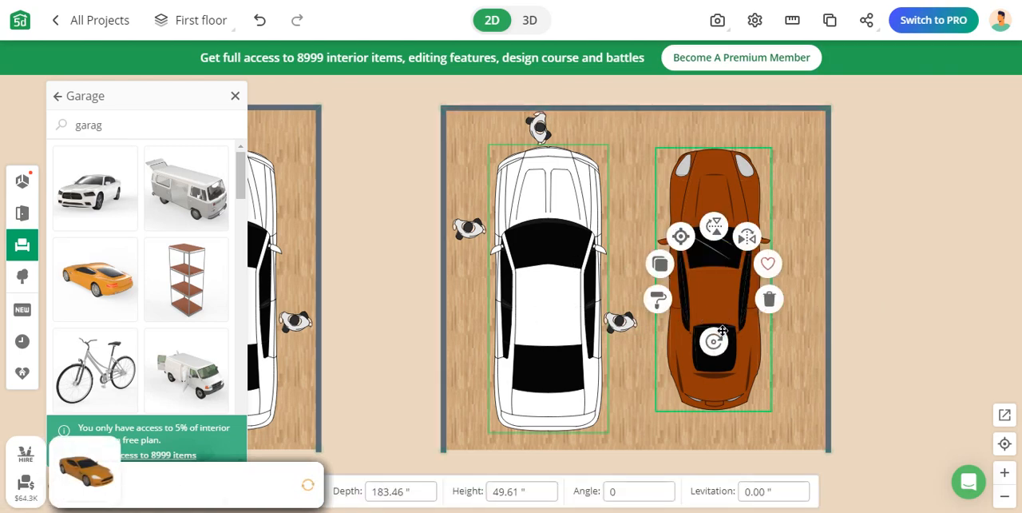
left_click(768, 307)
left_click(159, 222)
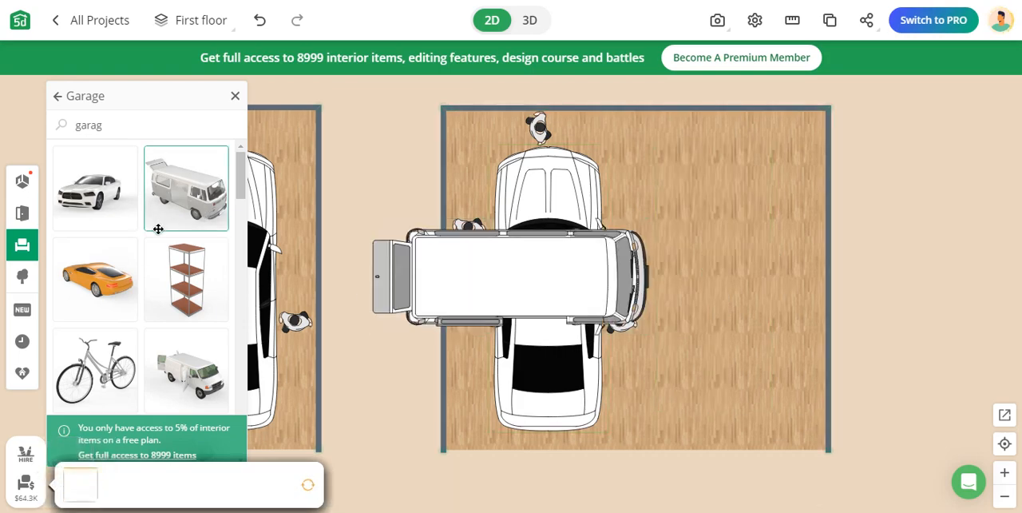
left_click(496, 296)
left_click_drag(506, 296, 673, 300)
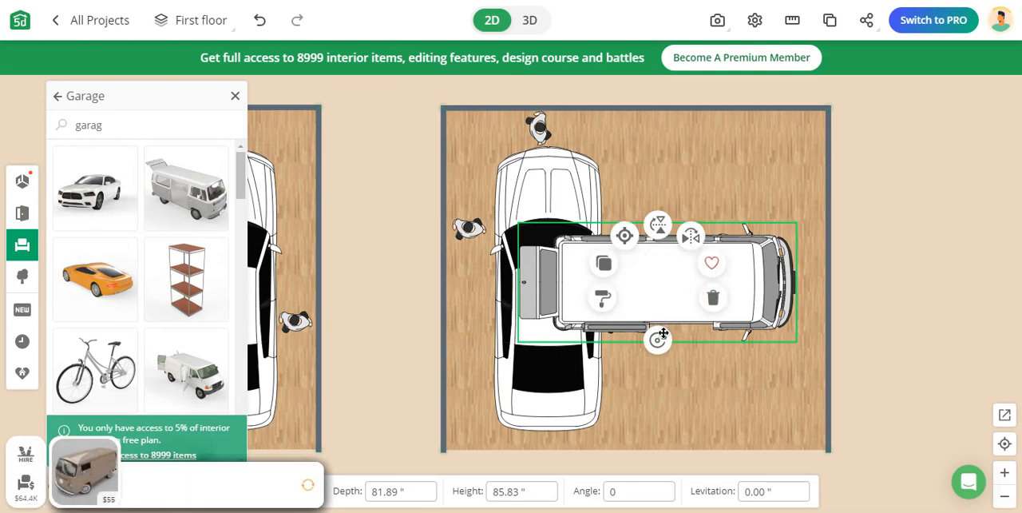
left_click_drag(655, 342, 810, 247)
left_click_drag(666, 278, 721, 280)
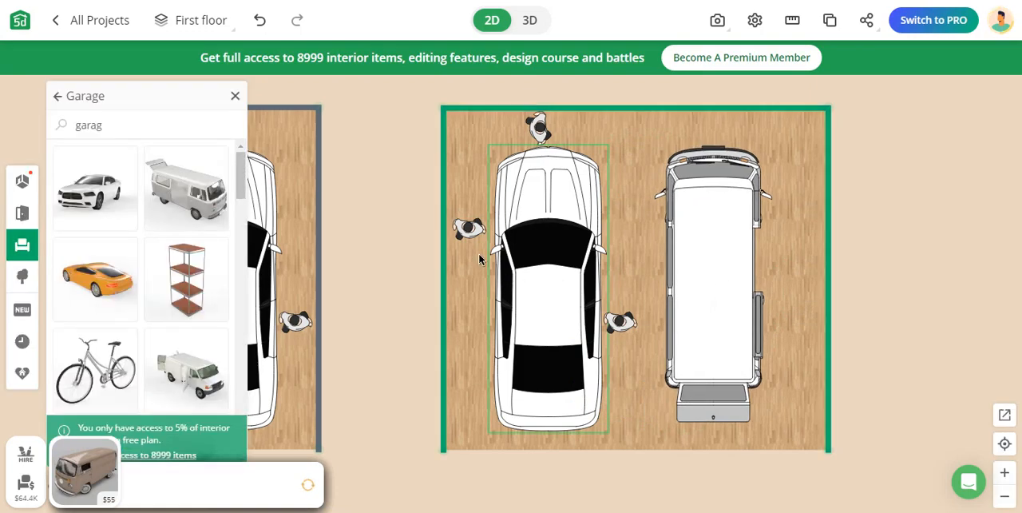
Duplicate the person standing left of the white car and place the copy between the van and the garage's right wall
left_click(469, 230)
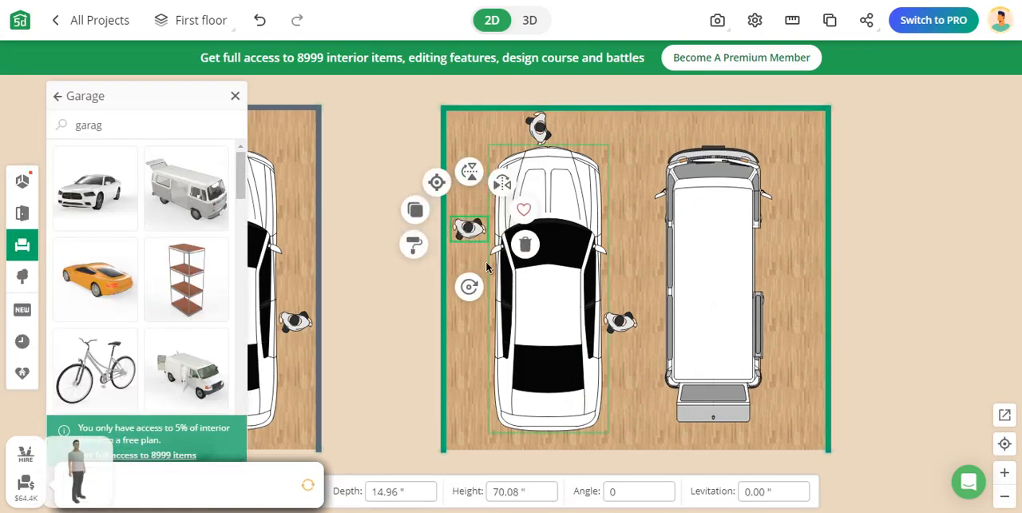
left_click(415, 211)
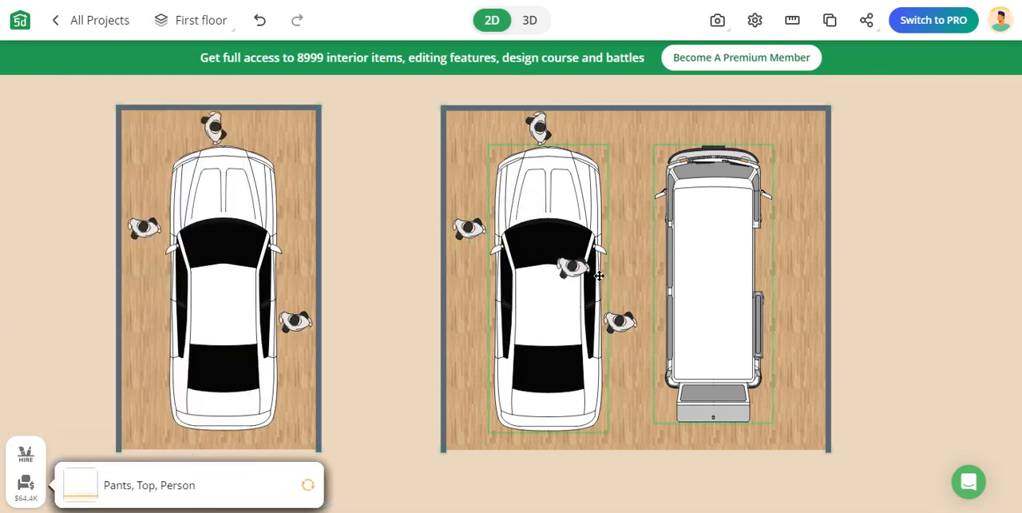
left_click_drag(792, 269, 791, 269)
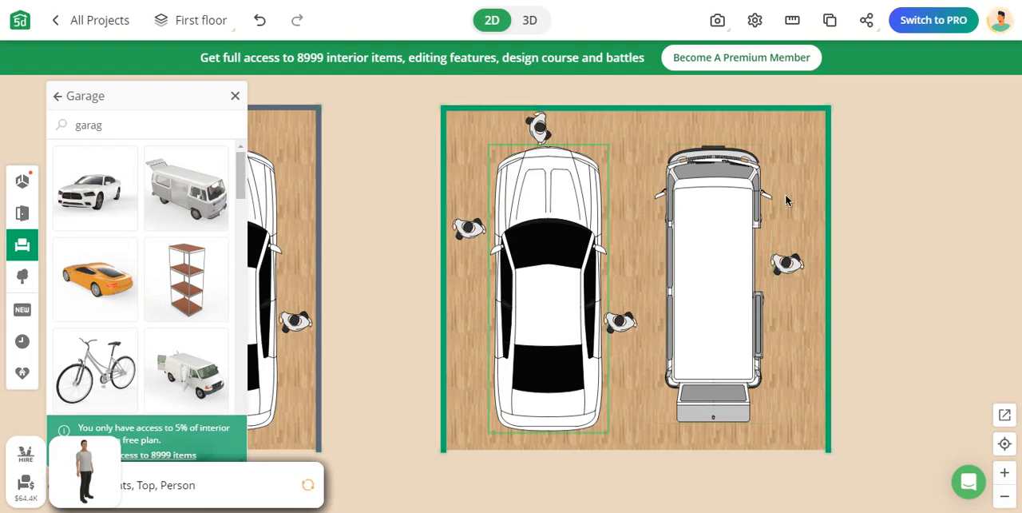
Adjust the double garage's right wall, first slightly inward and finally outward to leave extra floor space beside the van
left_click_drag(826, 307, 813, 301)
left_click(877, 345)
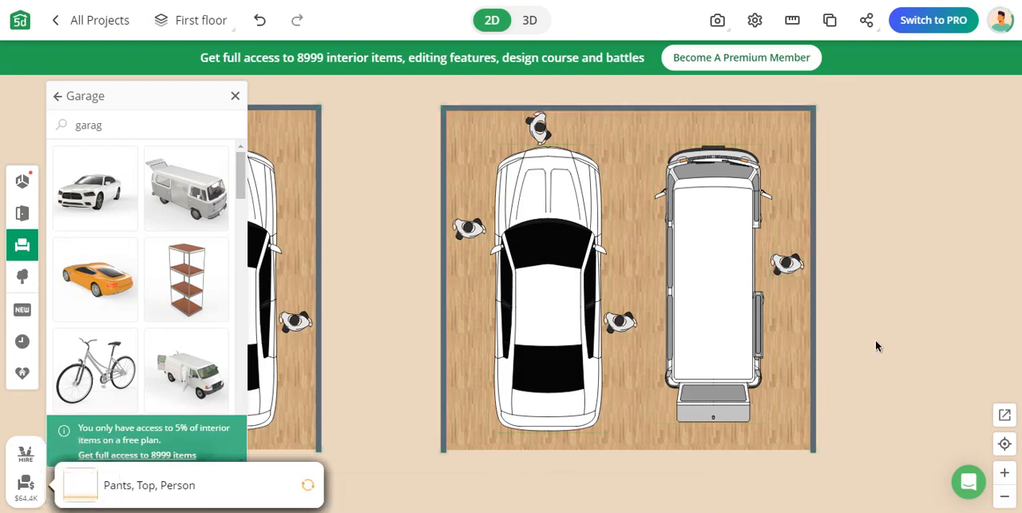
left_click_drag(849, 253, 843, 271)
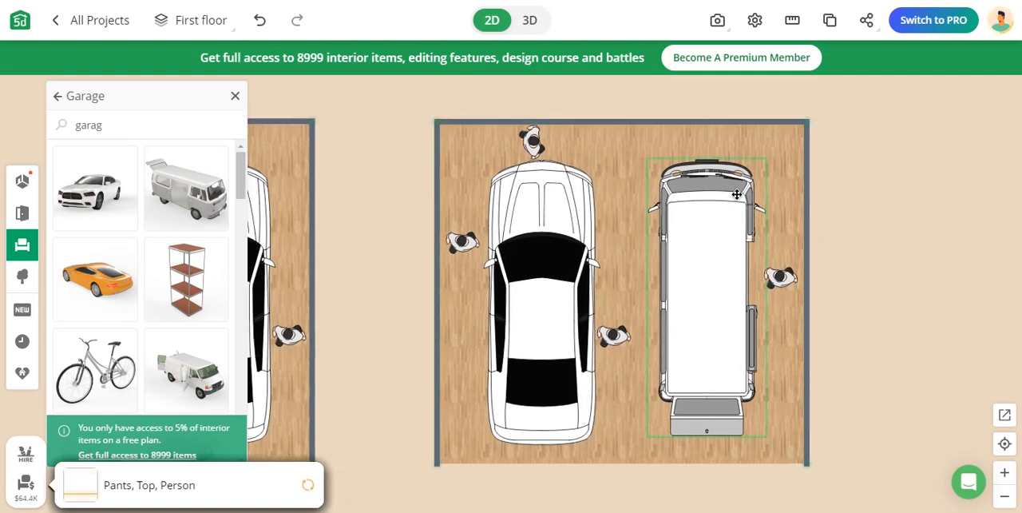
left_click_drag(864, 309, 805, 293)
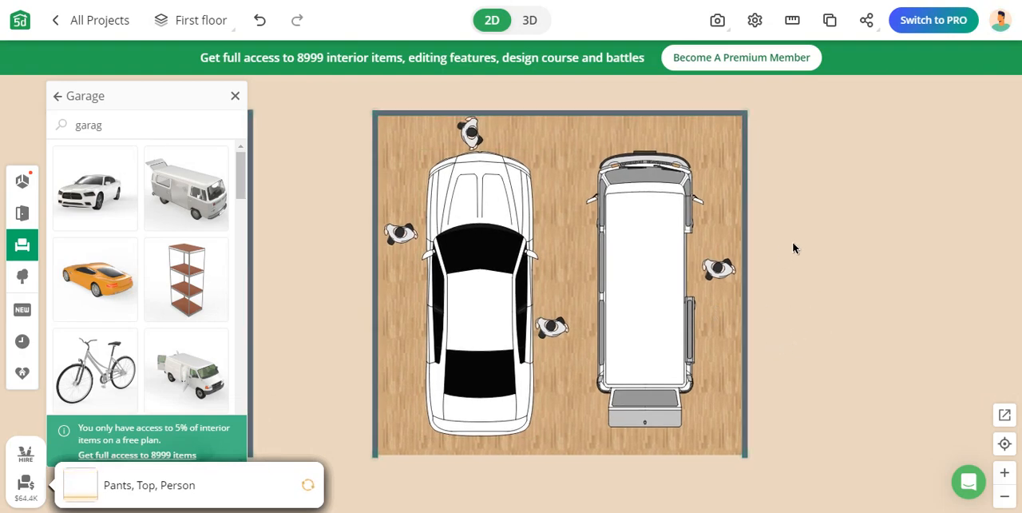
left_click(748, 314)
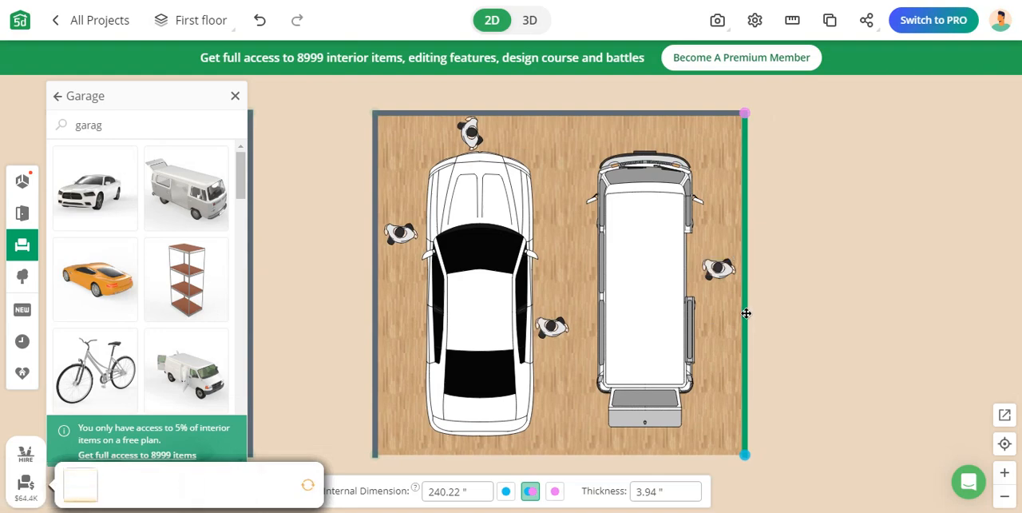
left_click_drag(747, 313, 831, 315)
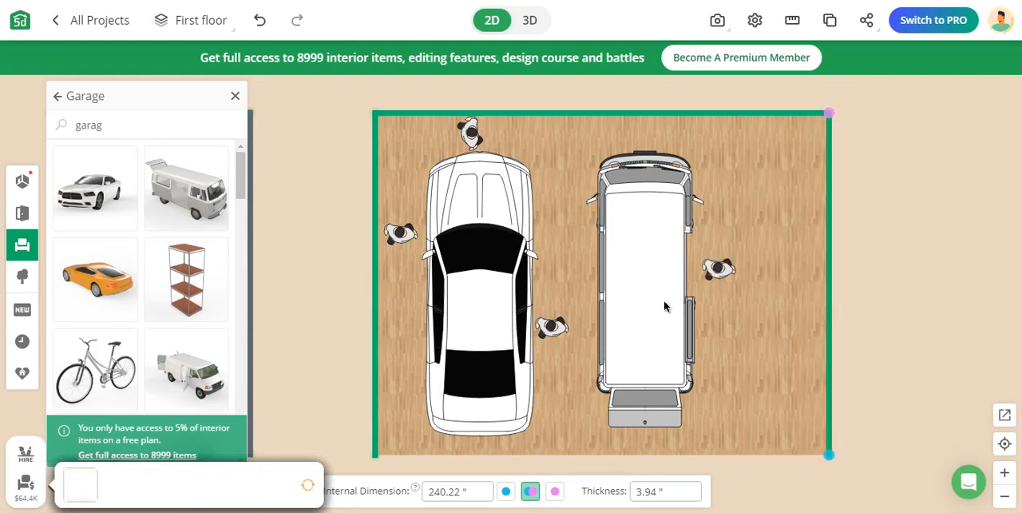
Draw a short wall along the double garage's open lower side, between its lower-right corner and the space behind the van
left_click(23, 188)
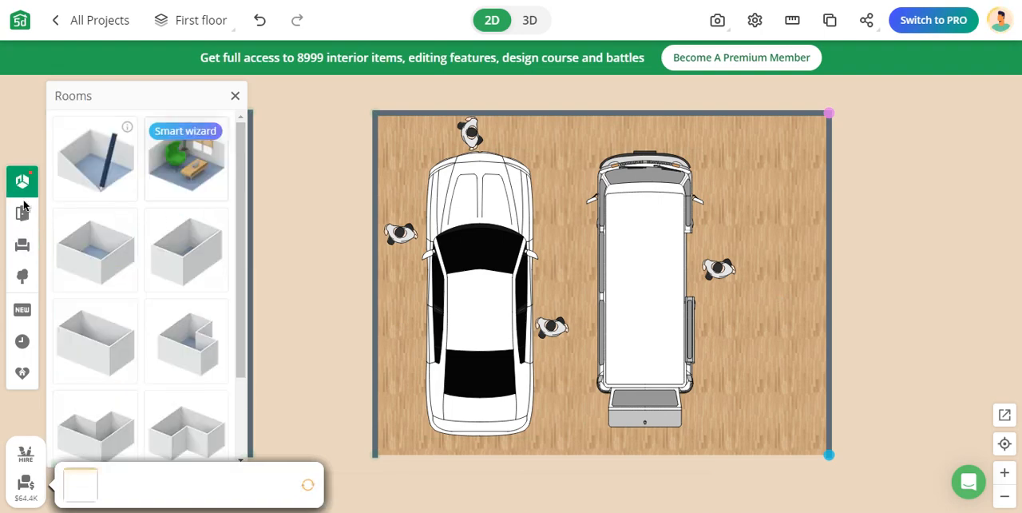
left_click(90, 168)
left_click(963, 235)
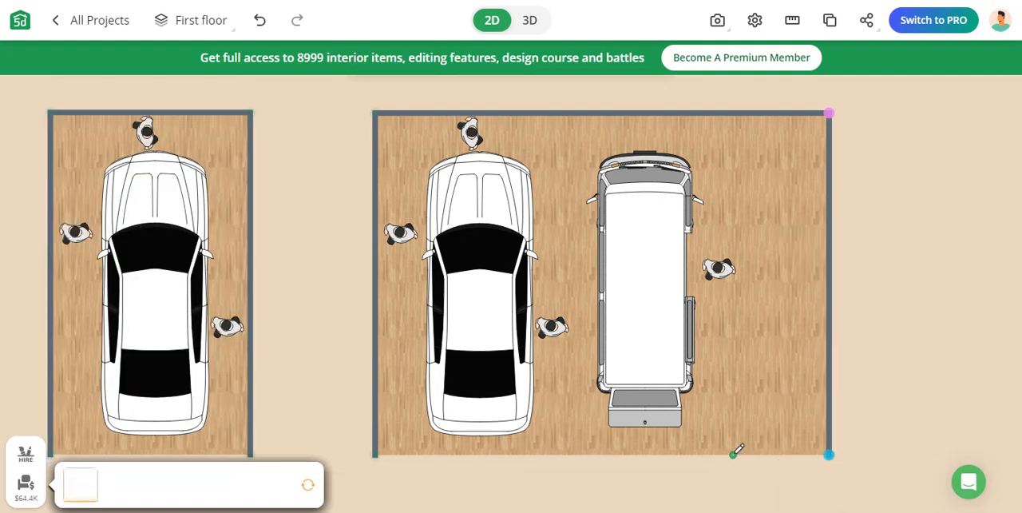
left_click(831, 455)
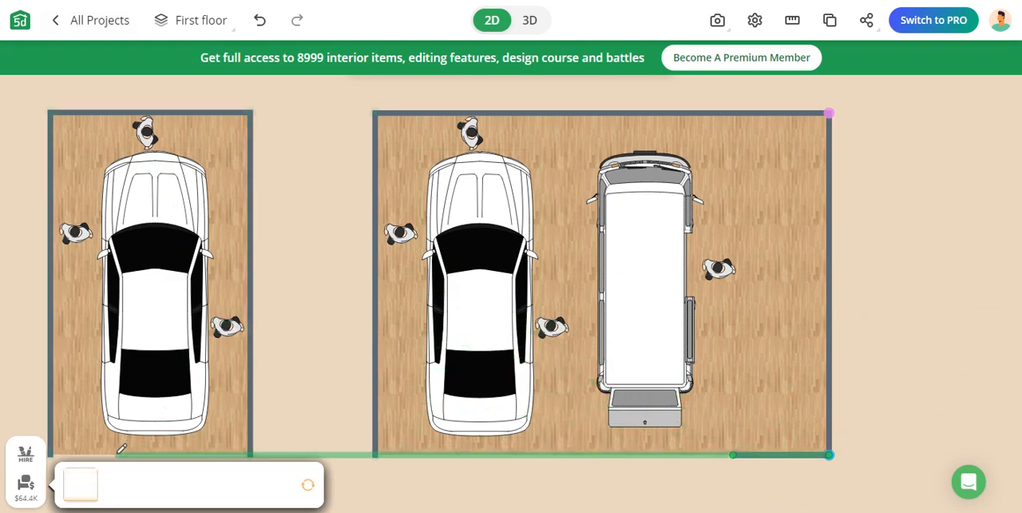
key("Escape")
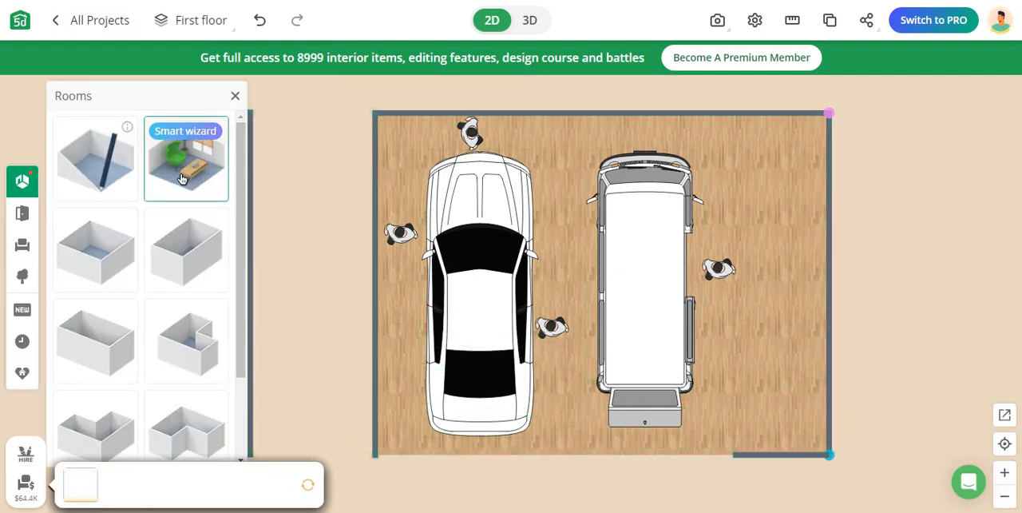
Examine the other sample rooms on the floor plan, from the bedroom, closet, dining and kitchen layouts back to the living room
scroll(865, 286, "down", 2)
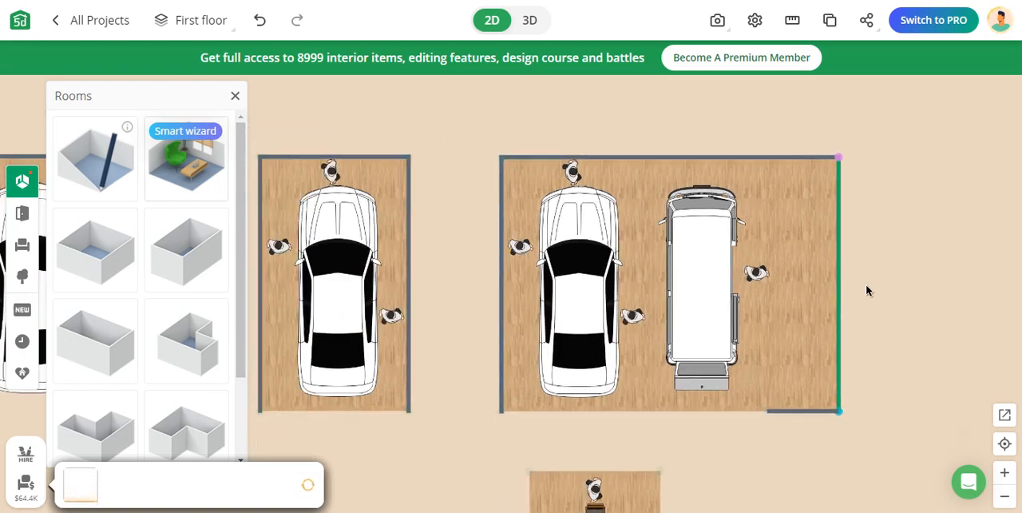
scroll(863, 289, "down", 2)
left_click_drag(879, 323, 925, 307)
left_click(235, 96)
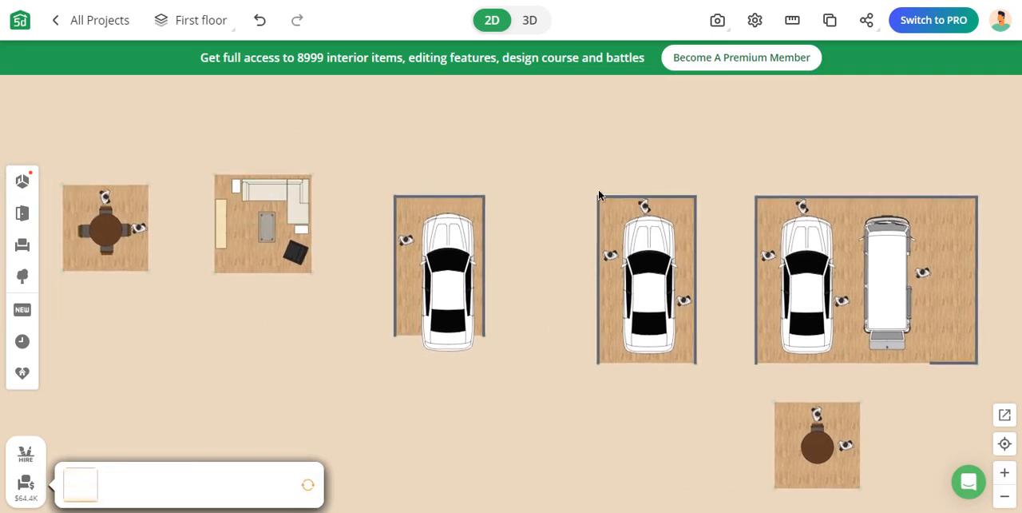
left_click_drag(520, 391, 507, 193)
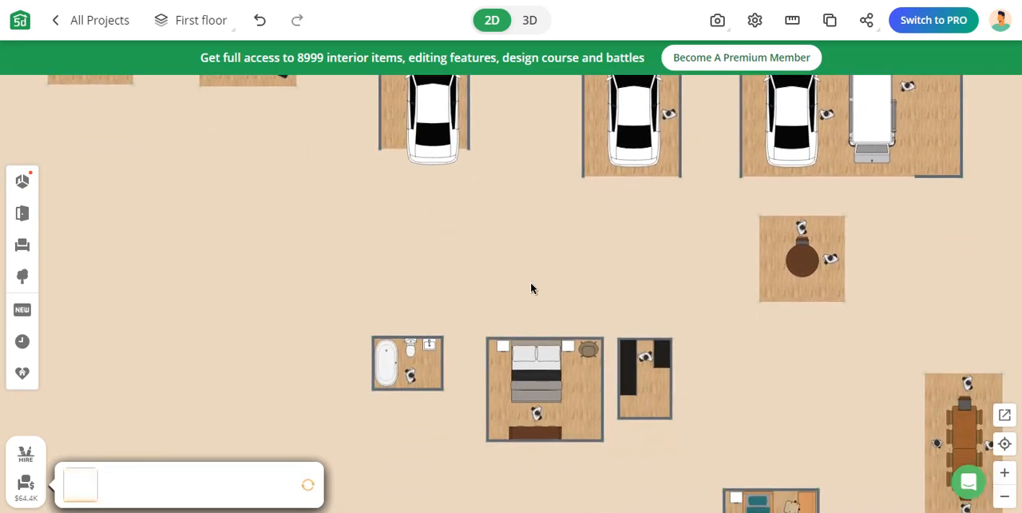
left_click_drag(523, 302, 384, 251)
mouse_move(595, 320)
left_mouse_down()
mouse_move(506, 302)
mouse_move(521, 316)
mouse_move(502, 292)
left_mouse_up()
left_click_drag(588, 312, 484, 305)
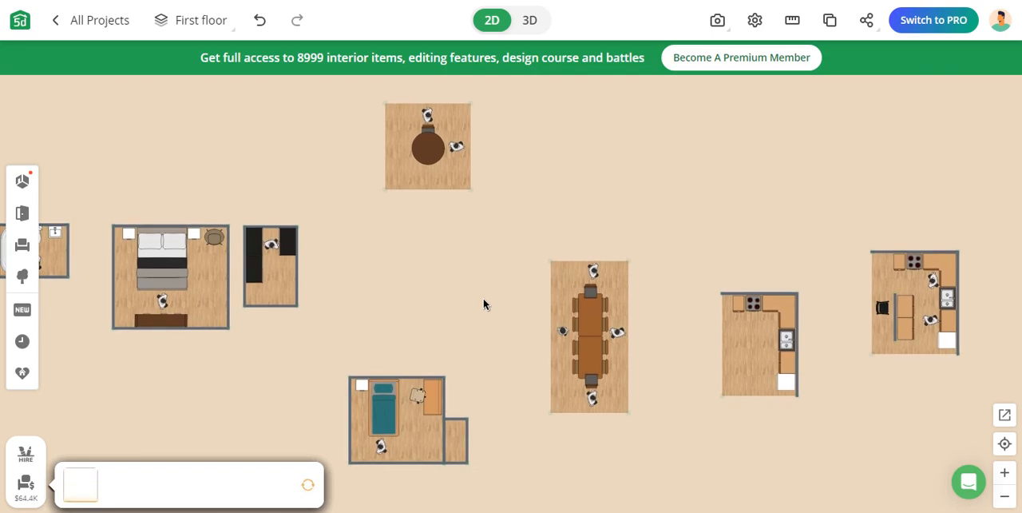
left_click_drag(484, 304, 452, 344)
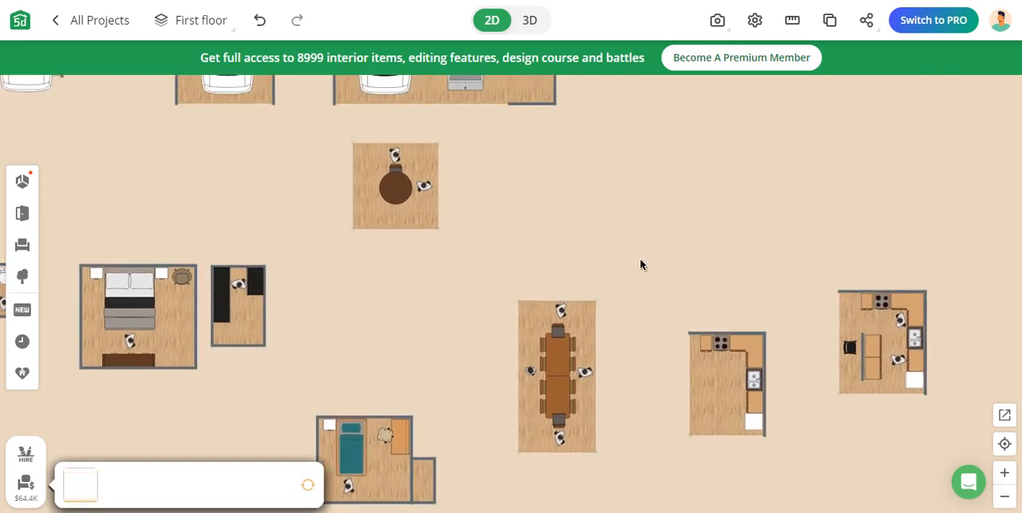
left_click_drag(550, 194, 796, 414)
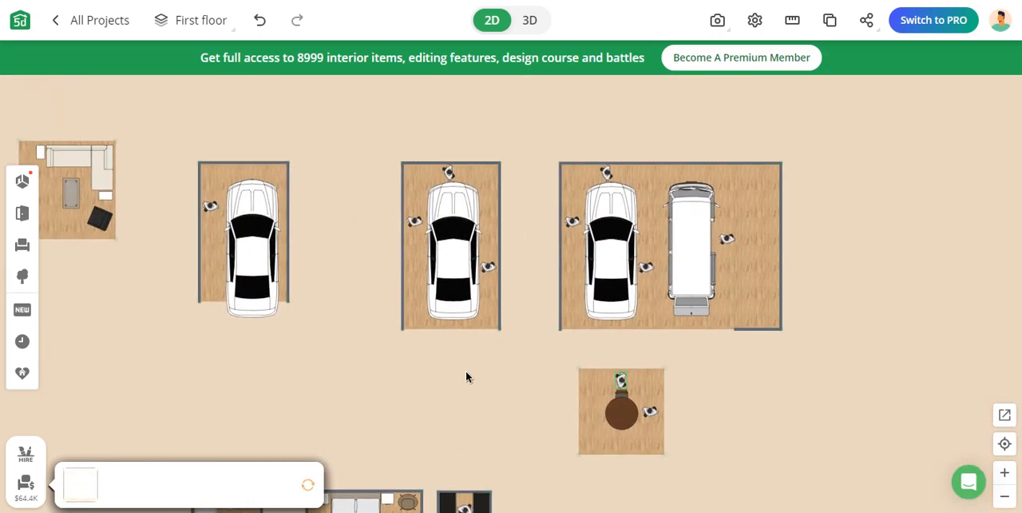
left_click_drag(468, 376, 598, 365)
left_click_drag(333, 220, 374, 284)
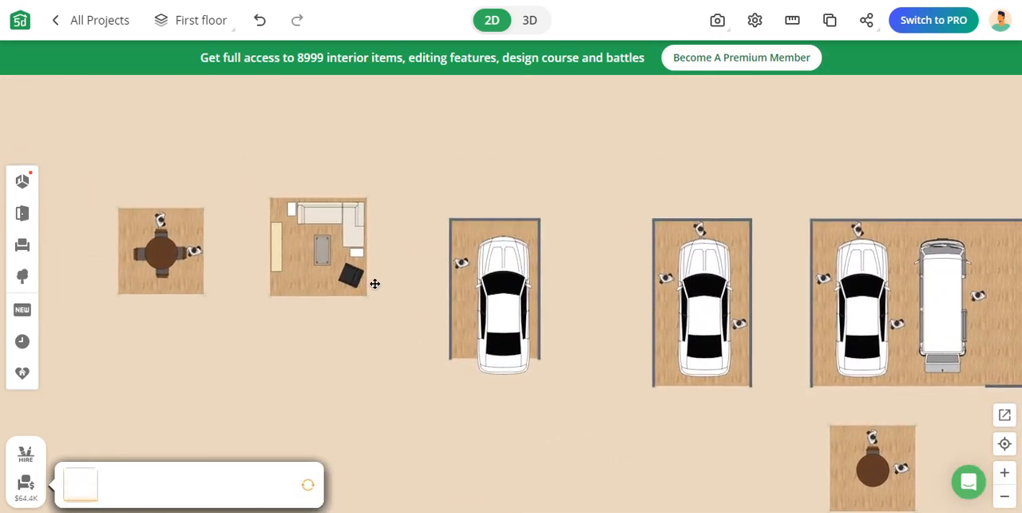
scroll(287, 269, "up", 5)
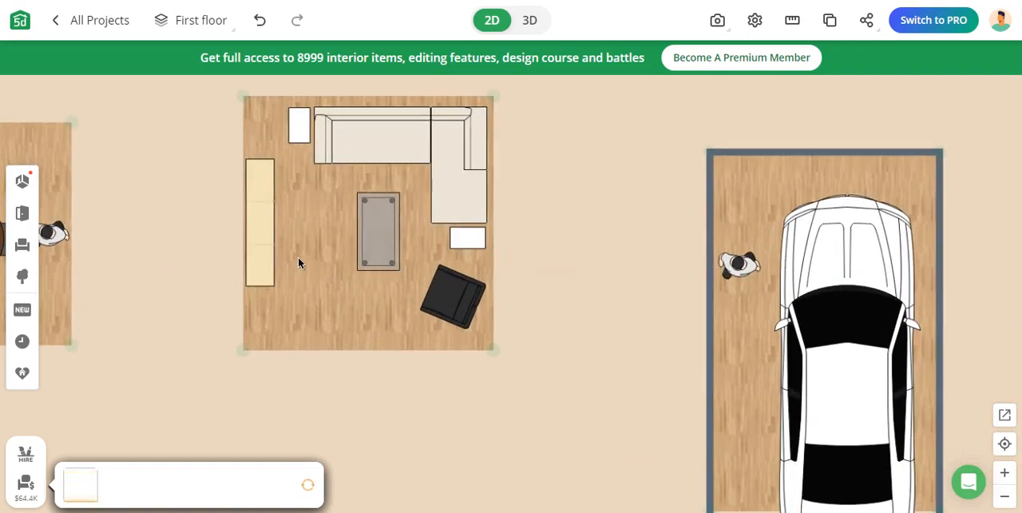
Move the living room's right wall outward so the room is about 161 inches wide internally
left_click(338, 322)
left_click(409, 315)
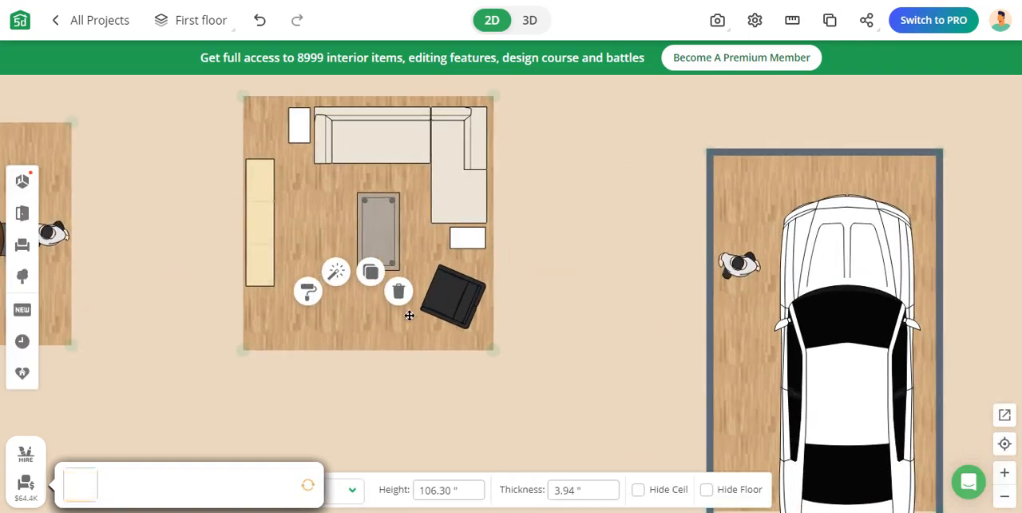
left_click(398, 339)
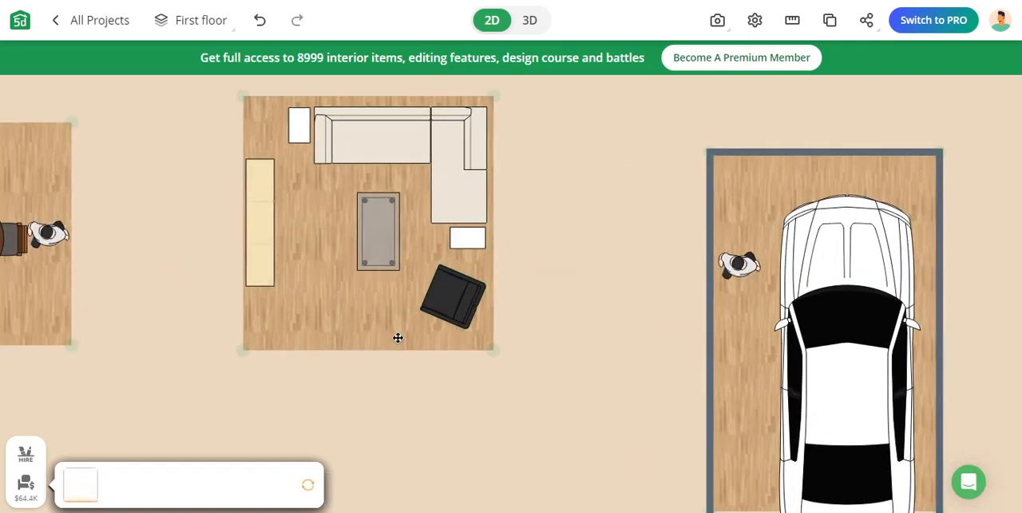
left_click(493, 258)
left_click_drag(492, 256, 539, 256)
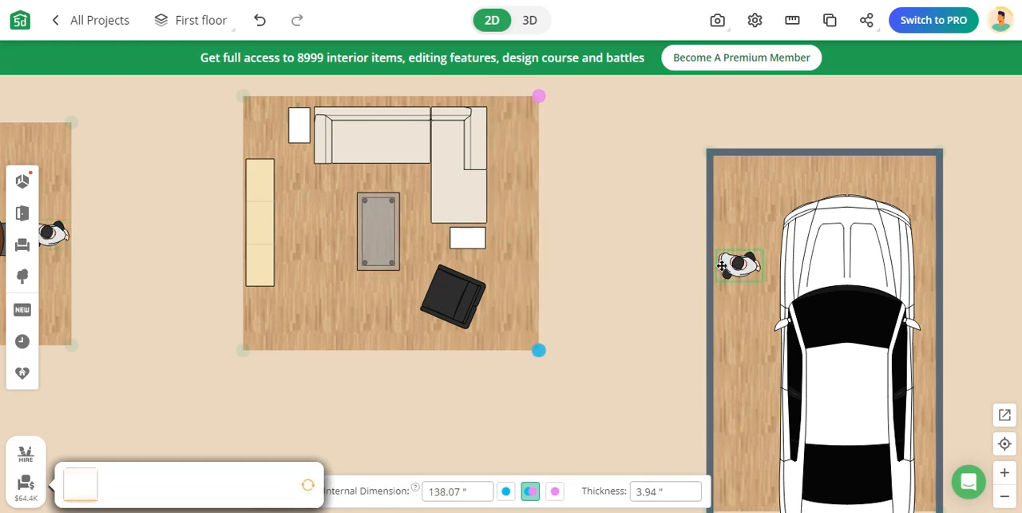
Lengthen the living room by moving its upper wall up and its lower wall down, away from the furniture
left_click_drag(591, 272, 604, 378)
left_click_drag(511, 202, 509, 157)
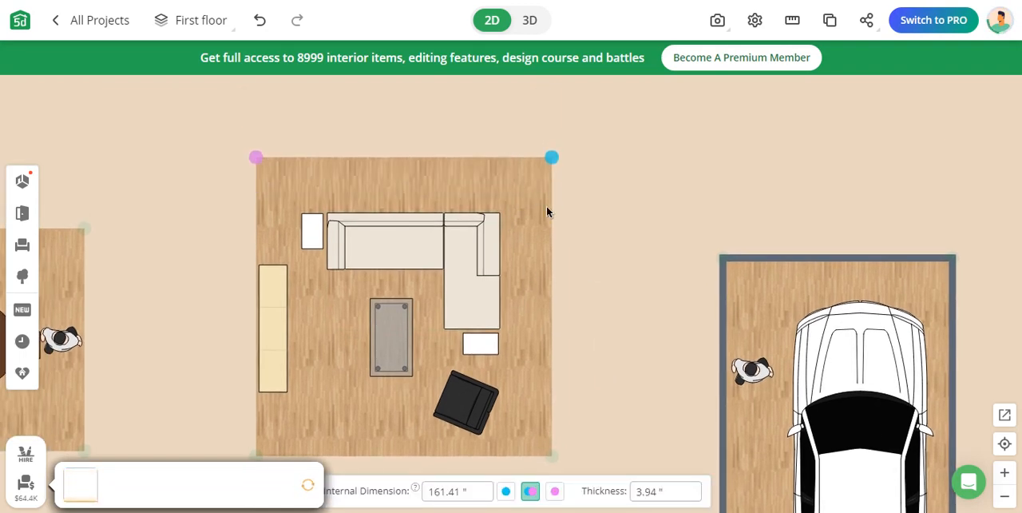
left_click_drag(591, 271, 579, 192)
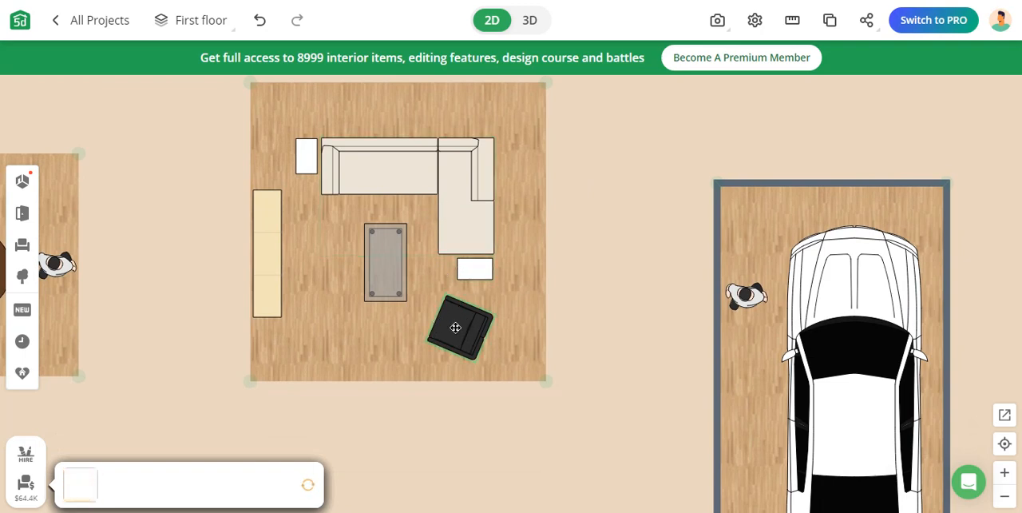
left_click(451, 380)
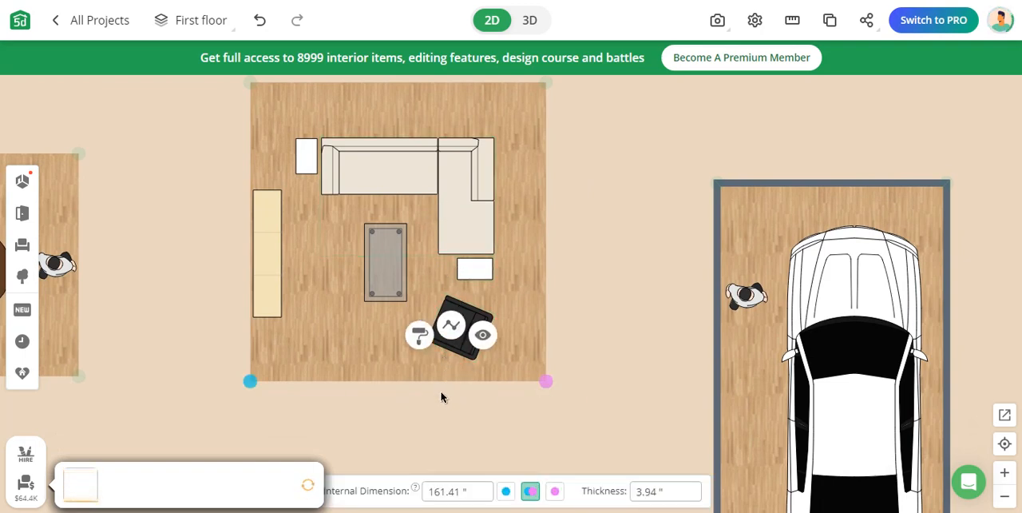
left_click_drag(439, 381, 438, 455)
Duplicate the L-shaped sofa, mirror the copy horizontally and place it below the coffee table
left_click_drag(610, 377, 632, 385)
left_click(485, 208)
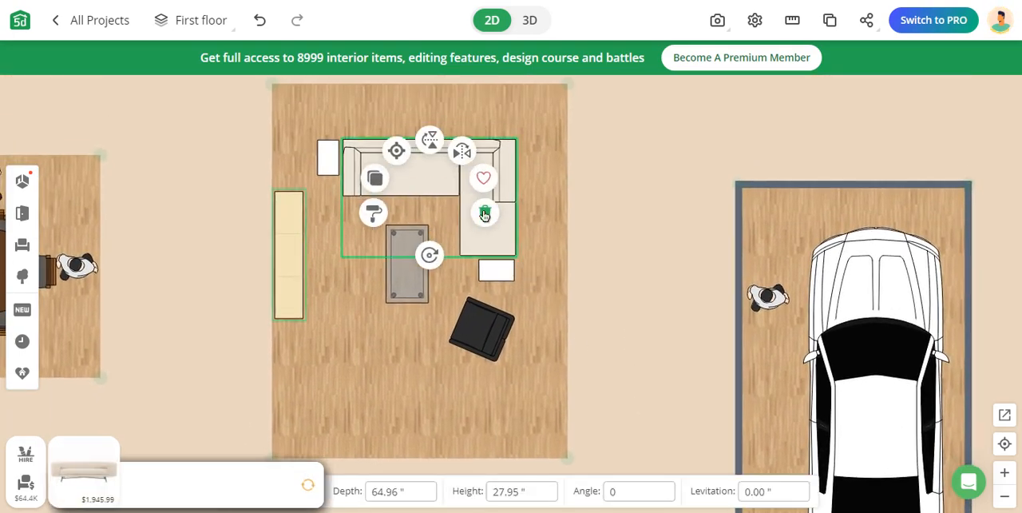
left_click(375, 180)
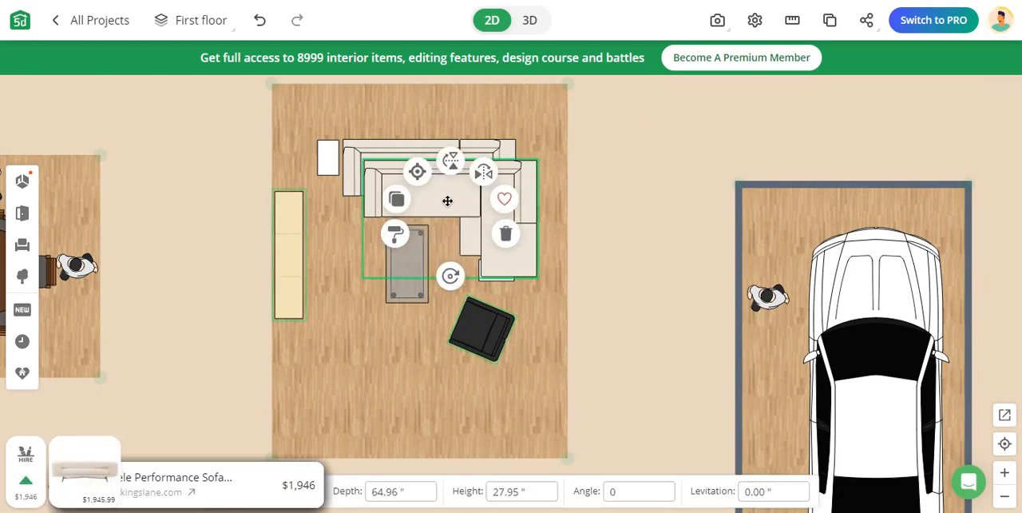
left_click(479, 179)
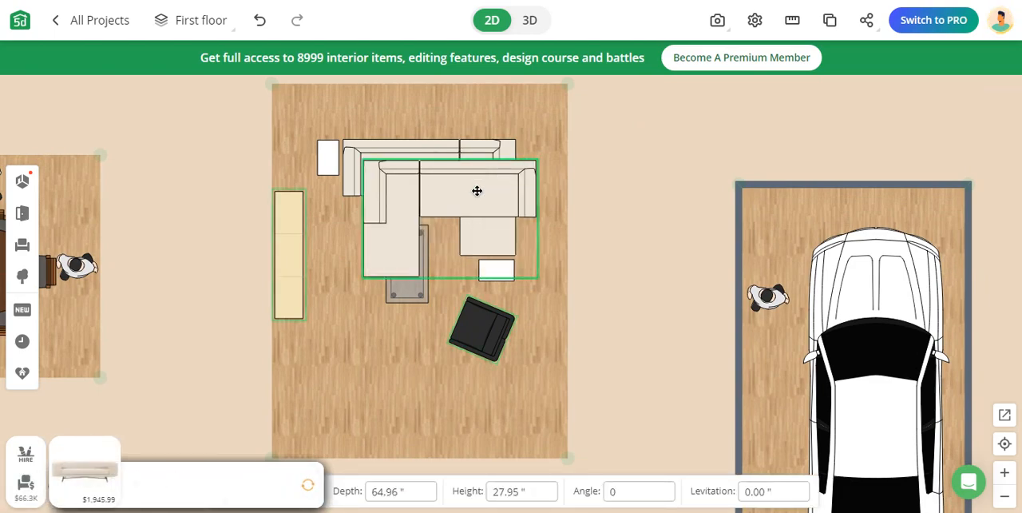
left_click_drag(475, 189, 444, 345)
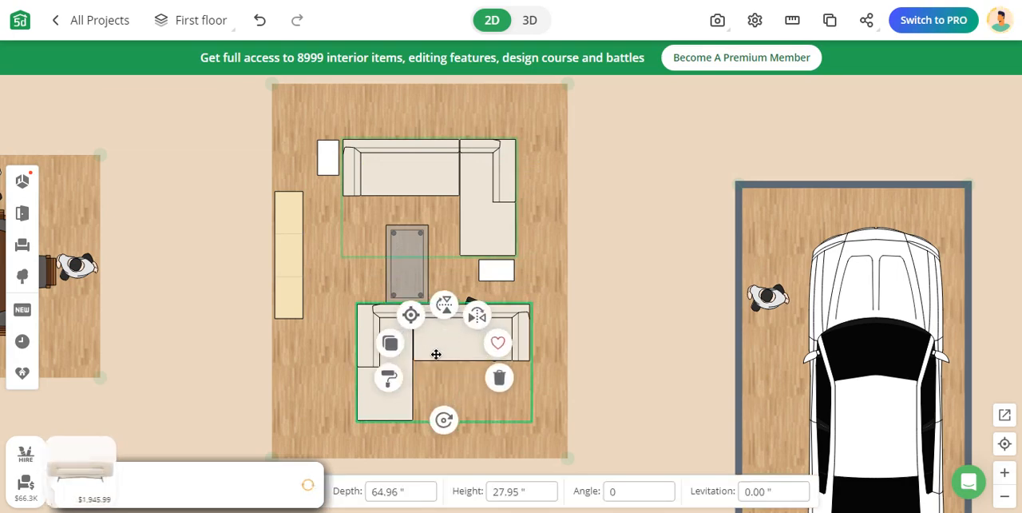
Rotate the sofa copy to 90 degrees and mirror it both ways so its long back faces the TV cabinet side
left_click_drag(444, 420, 327, 364)
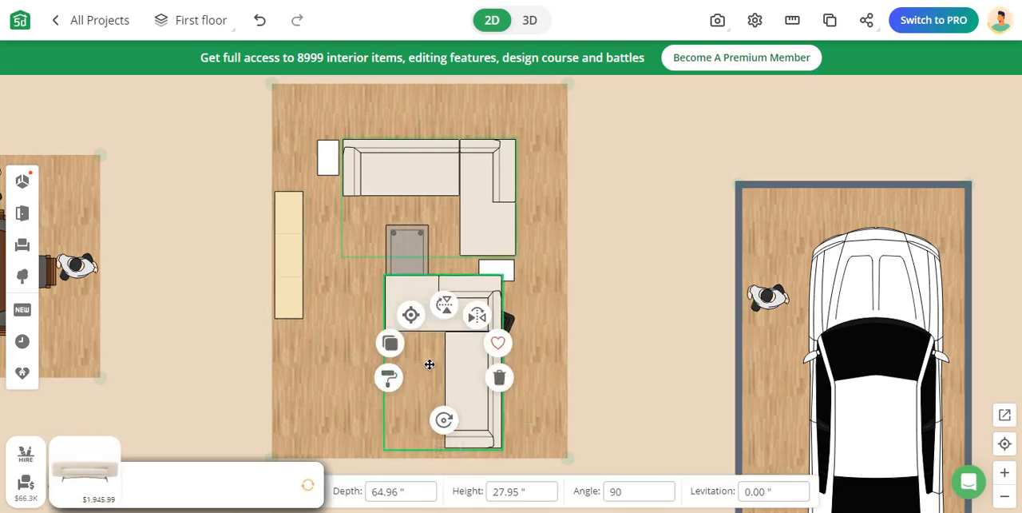
left_click(448, 308)
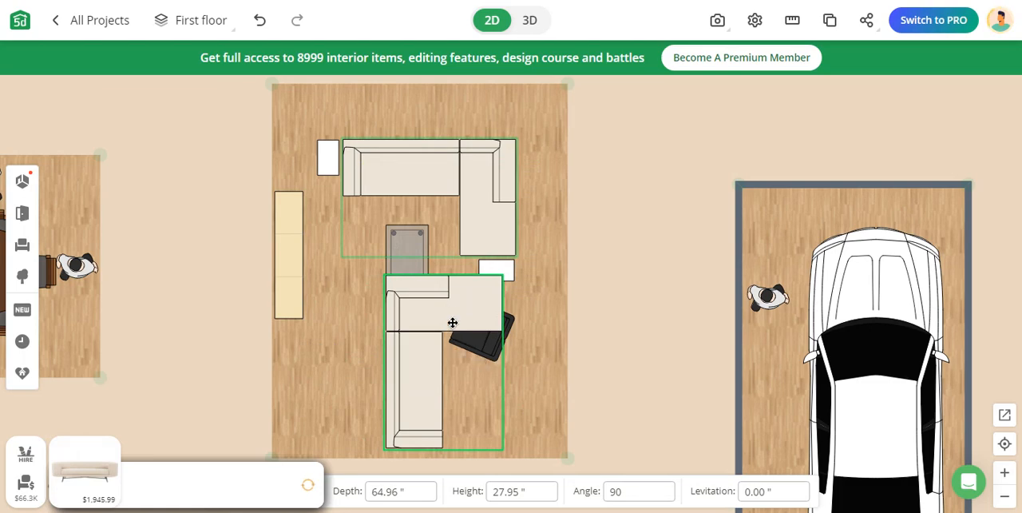
left_click(452, 323)
left_click(473, 318)
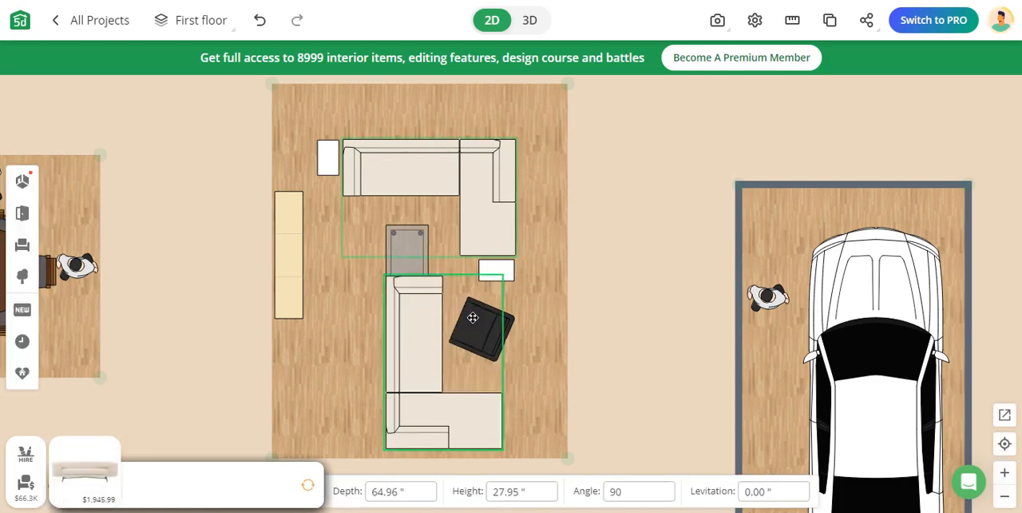
Reposition, flip and turn the sofa copy so its long back faces the right wall and its short arm runs along the lower wall
left_click_drag(436, 382, 384, 287)
left_click(369, 382)
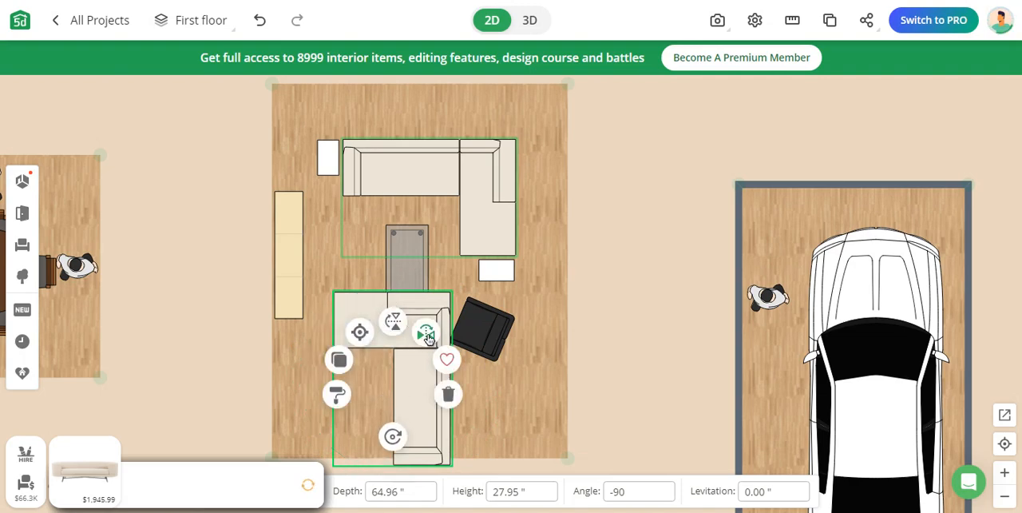
left_click(397, 327)
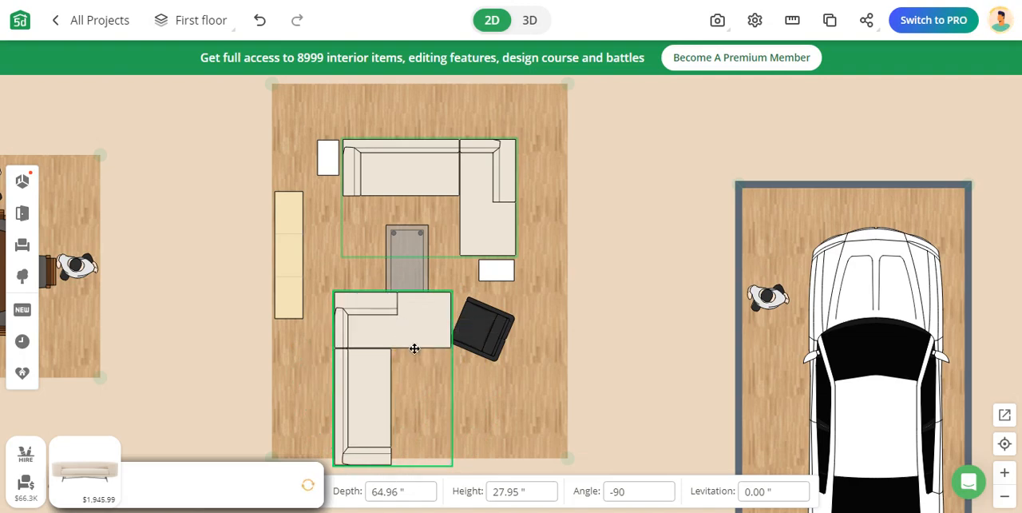
left_click_drag(395, 335, 455, 330)
left_click(440, 361)
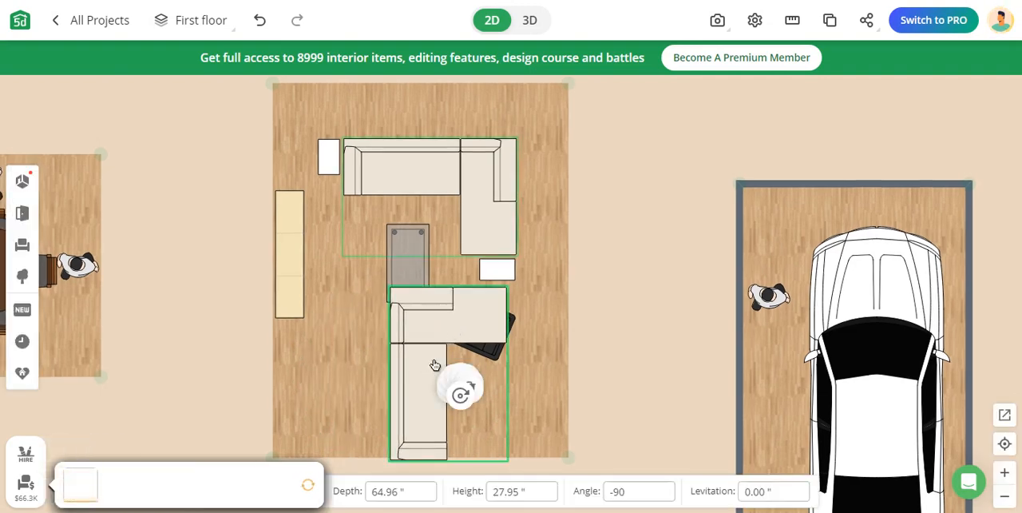
left_click_drag(448, 431, 437, 264)
Move the armchair to the open floor below the TV cabinet and the lower side table to the right of the sofa copy
left_click(510, 321)
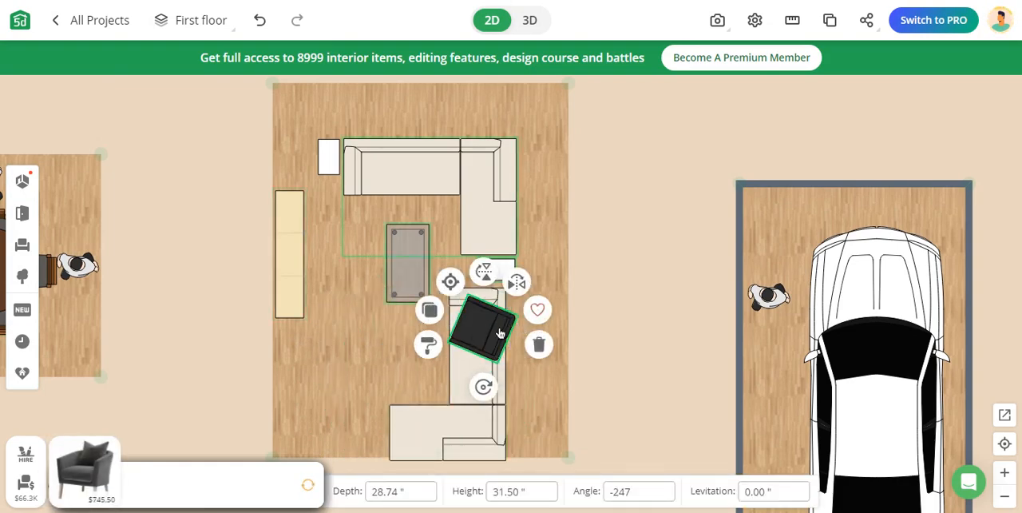
left_click_drag(496, 331, 360, 359)
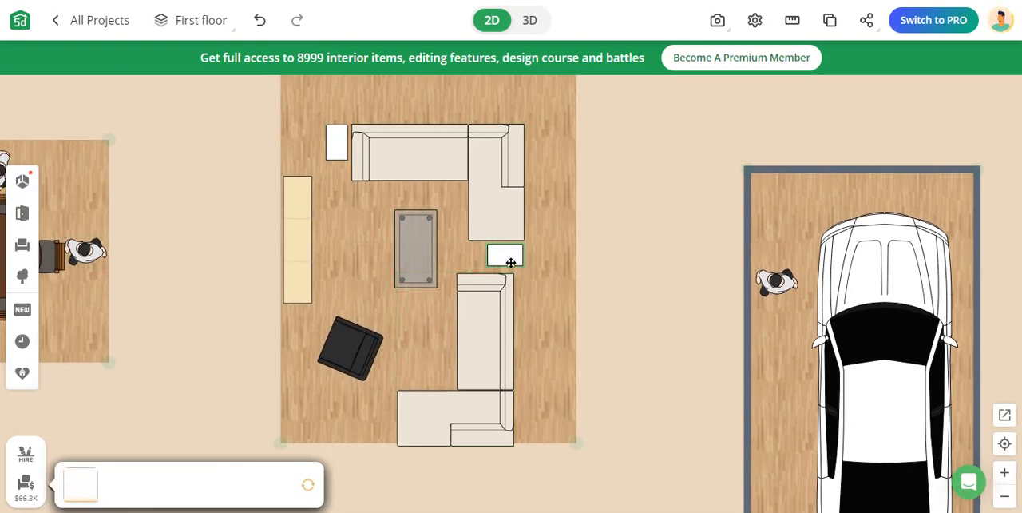
left_click(511, 262)
left_click_drag(511, 262, 570, 323)
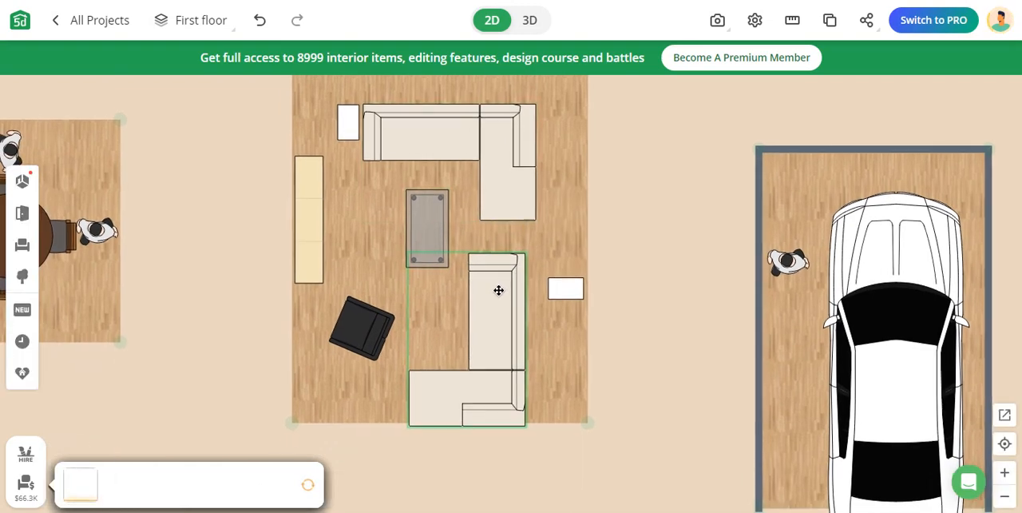
Align the sofa copy directly beneath the original sofa, with their right-hand backs in one line
left_click_drag(499, 290, 489, 339)
left_click(548, 292)
left_click(493, 333)
left_click(550, 393)
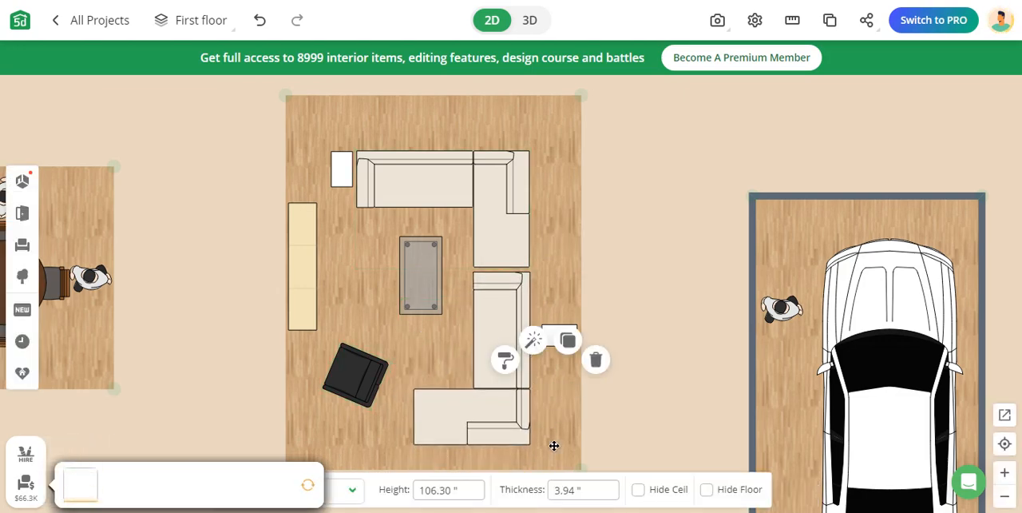
Move the living room's lower wall farther down and place the loose side table just below the lower sofa's right end
left_click_drag(613, 430, 621, 348)
left_click(527, 387)
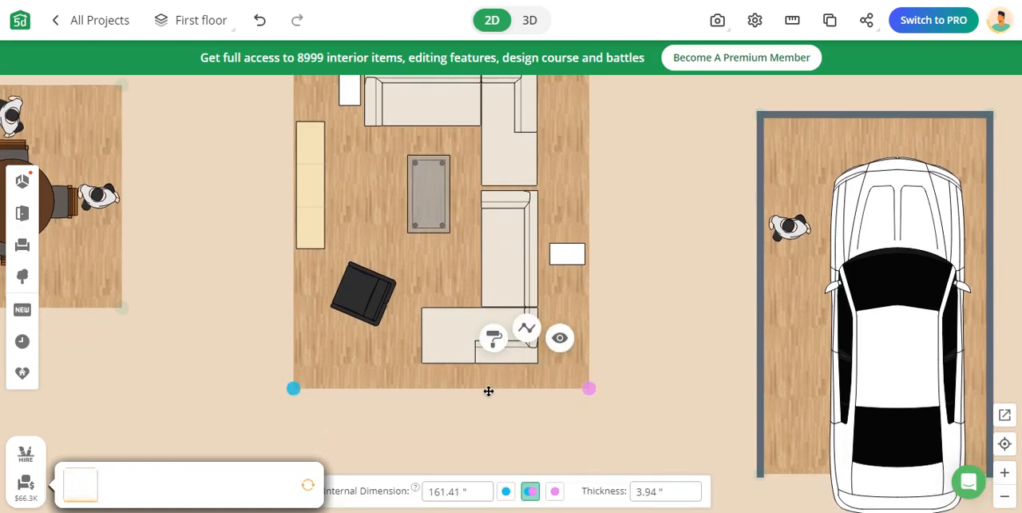
left_click_drag(486, 392, 483, 428)
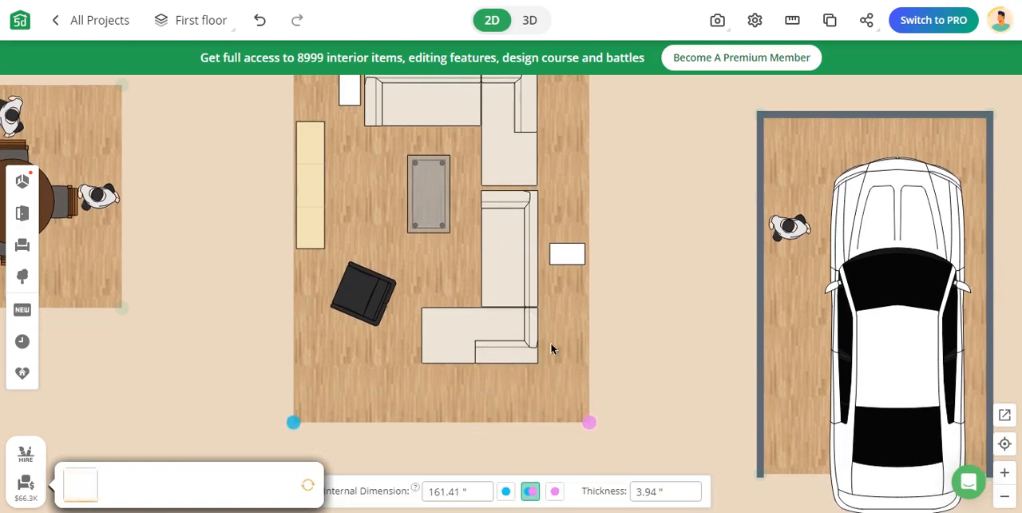
left_click(563, 262)
left_click_drag(567, 255, 521, 385)
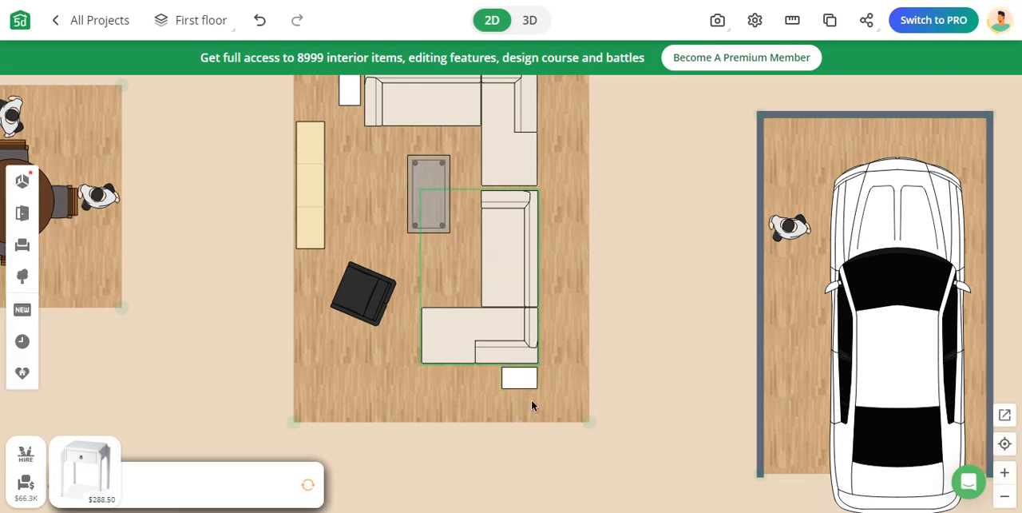
Rotate the armchair to face diagonally toward the coffee table and shift it slightly down and to the right
left_click(358, 301)
left_click_drag(364, 352, 296, 330)
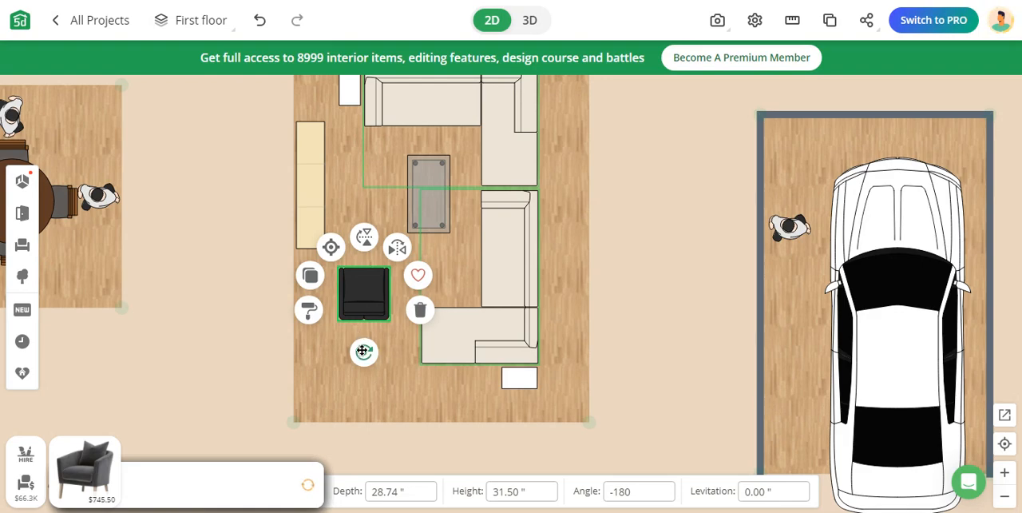
left_click_drag(363, 351, 330, 354)
left_click_drag(370, 296, 386, 331)
Examine the enlarged living room alongside the garages, dining areas, bedrooms, bathroom, closet and kitchen on the floor plan
scroll(626, 310, "down", 6)
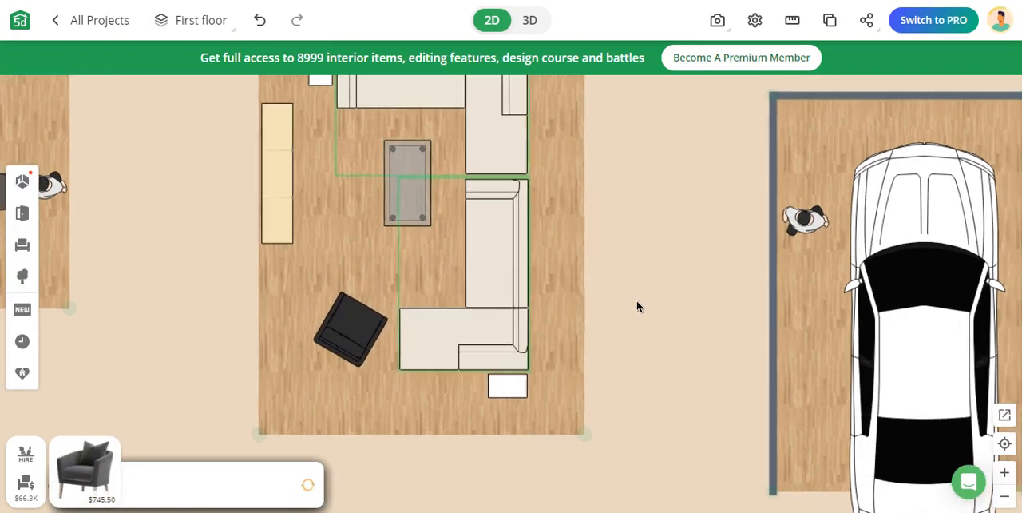
scroll(655, 283, "up", 3)
left_click_drag(638, 290, 571, 296)
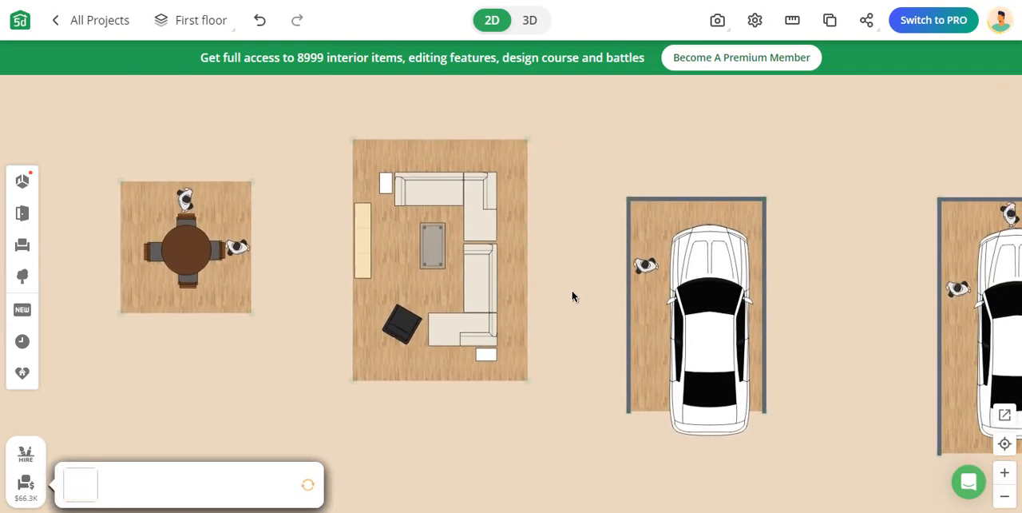
scroll(574, 297, "down", 3)
left_click_drag(775, 358, 655, 328)
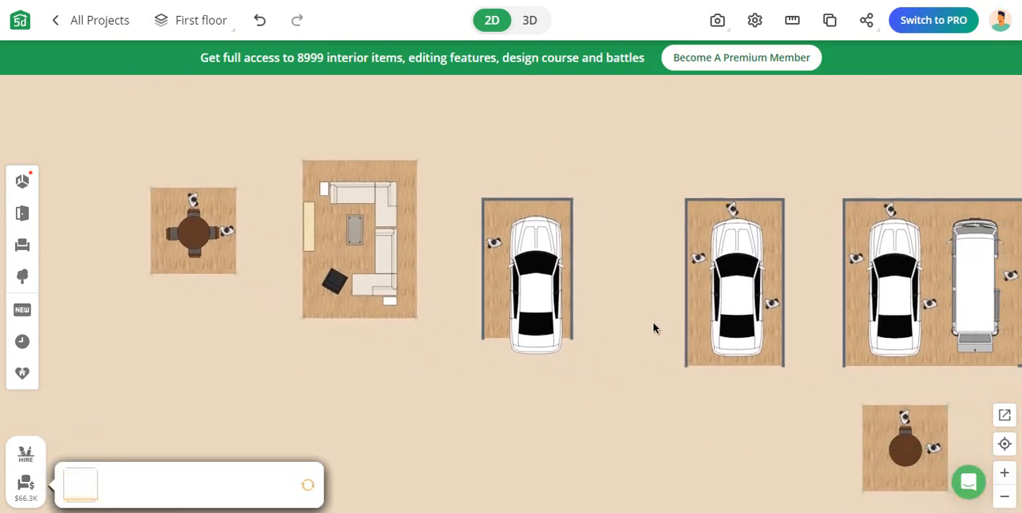
left_click_drag(721, 397, 429, 341)
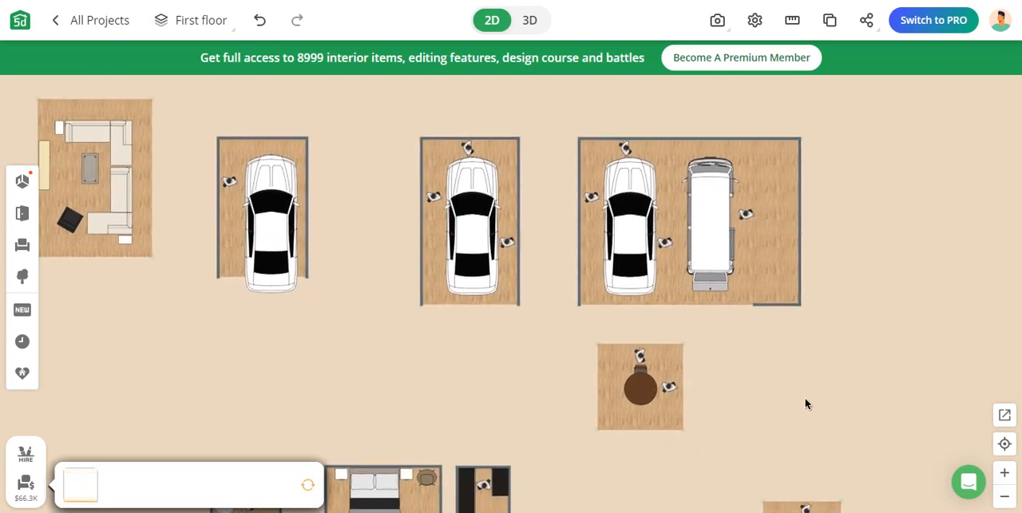
left_click_drag(805, 404, 863, 282)
left_click_drag(743, 364, 679, 253)
left_click_drag(803, 378, 783, 480)
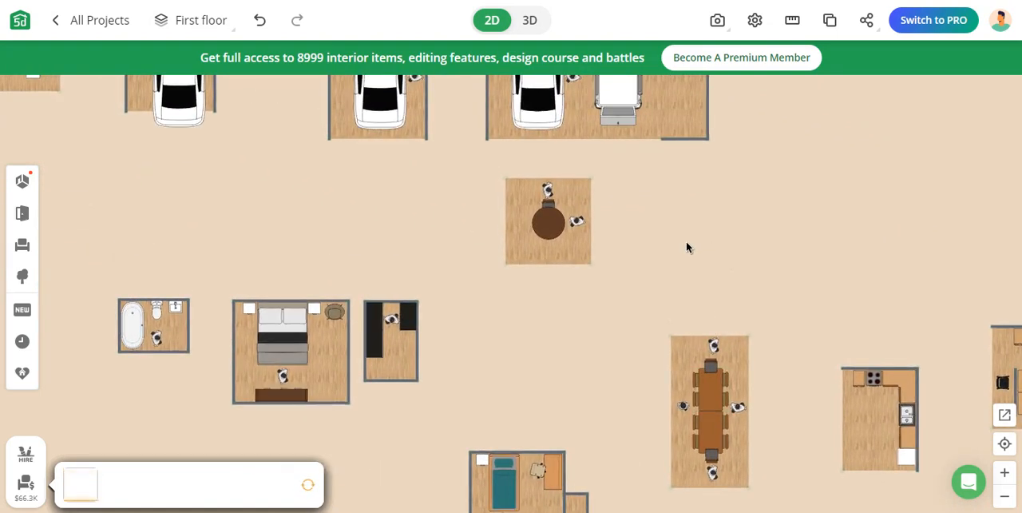
left_click_drag(687, 247, 958, 458)
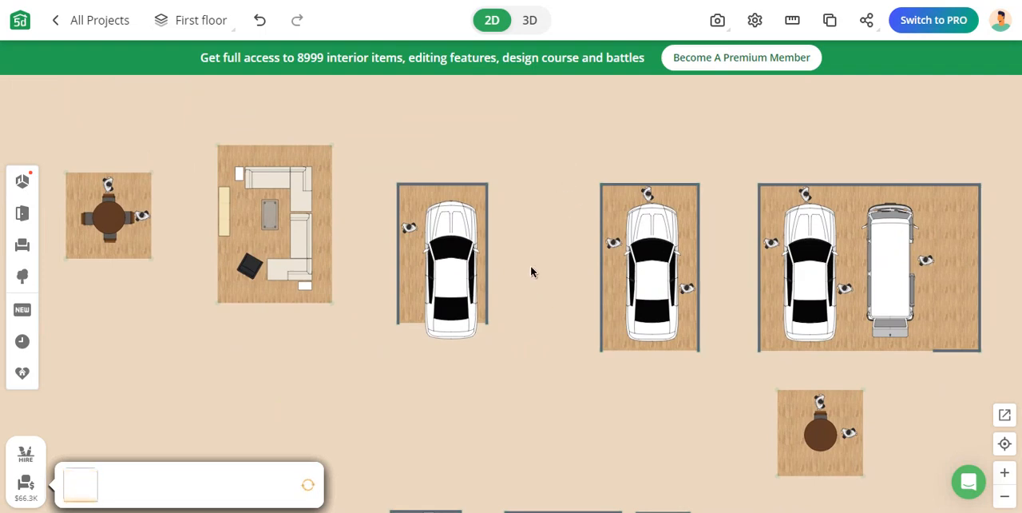
left_click_drag(412, 143, 413, 169)
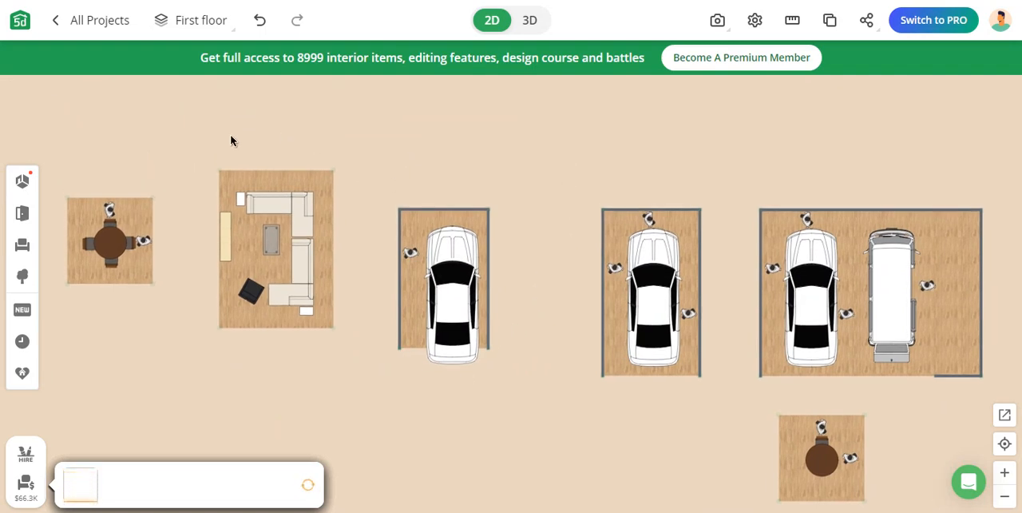